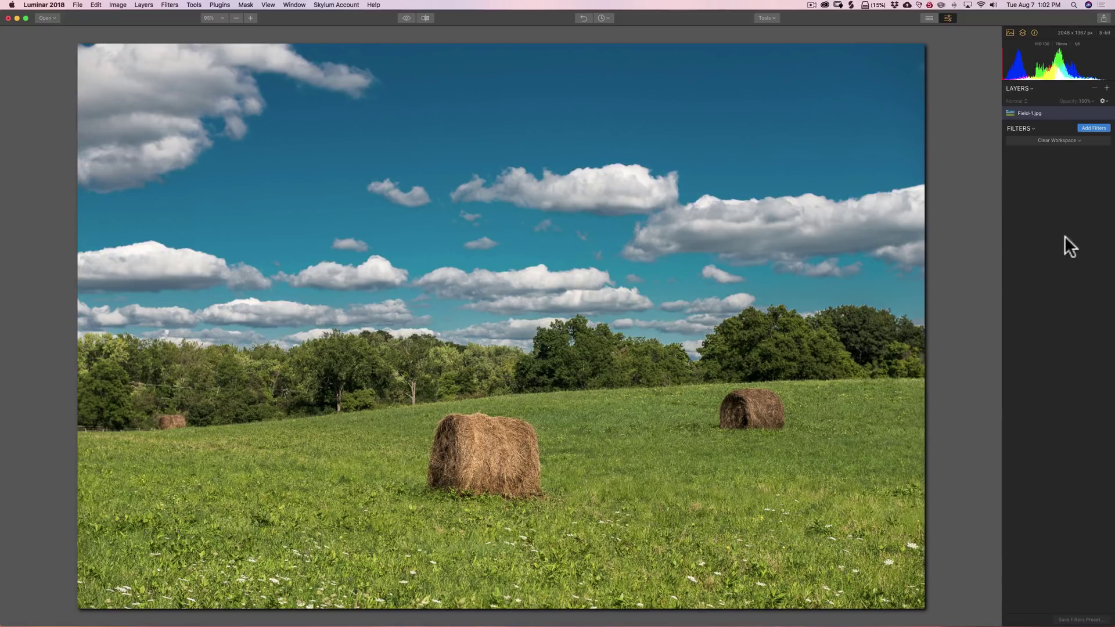
- Add the Curves filter from the Professional group to the photo and close the filters catalog
left_click(1096, 130)
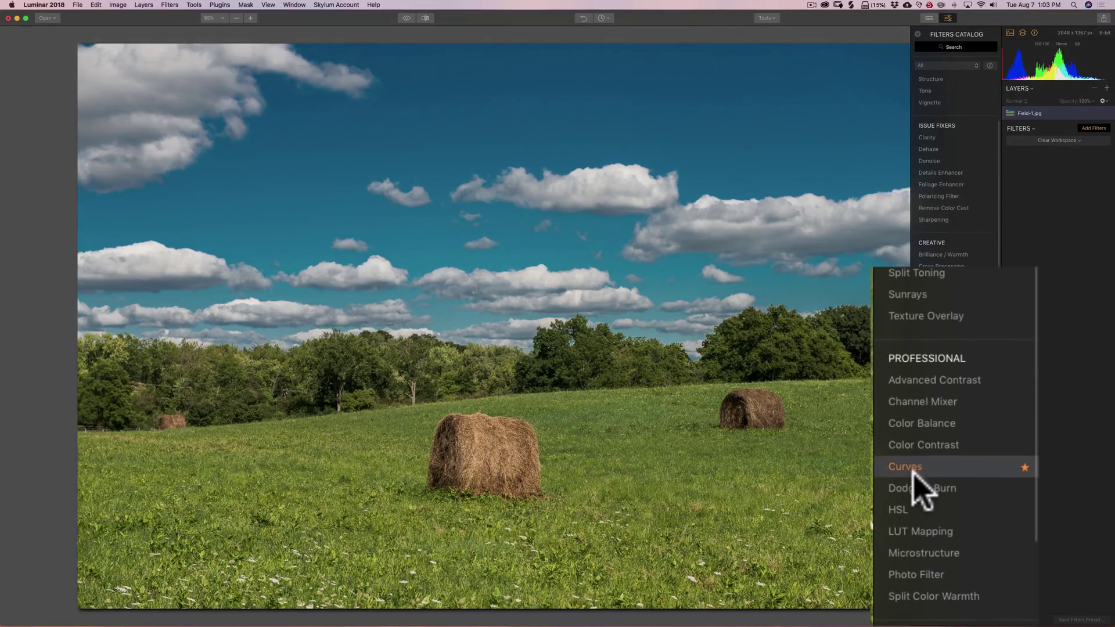
left_click(910, 470)
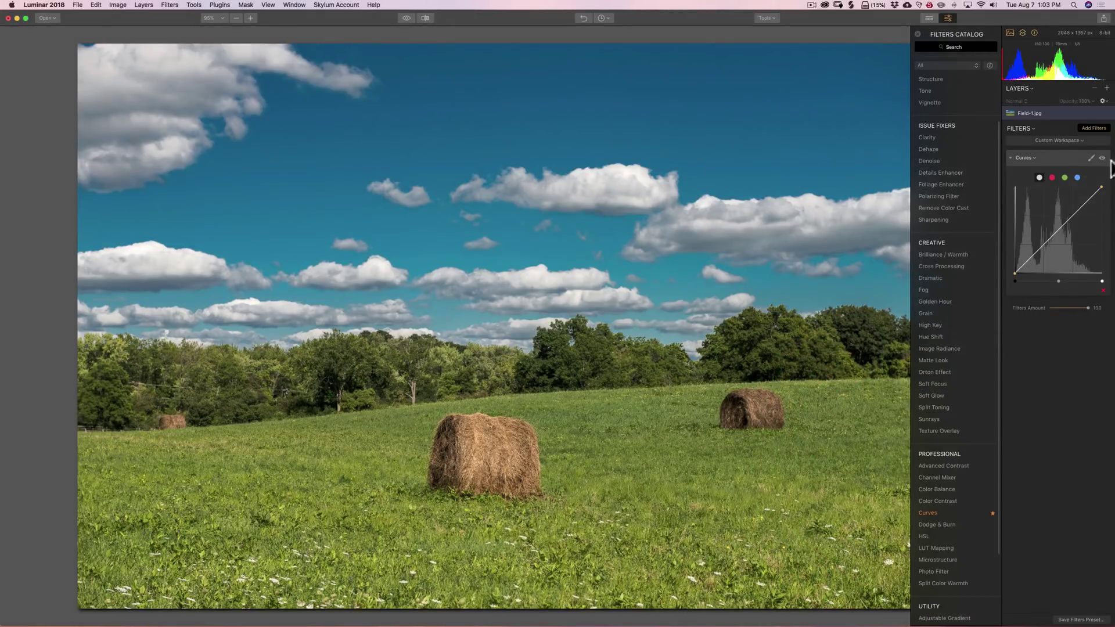
left_click(918, 33)
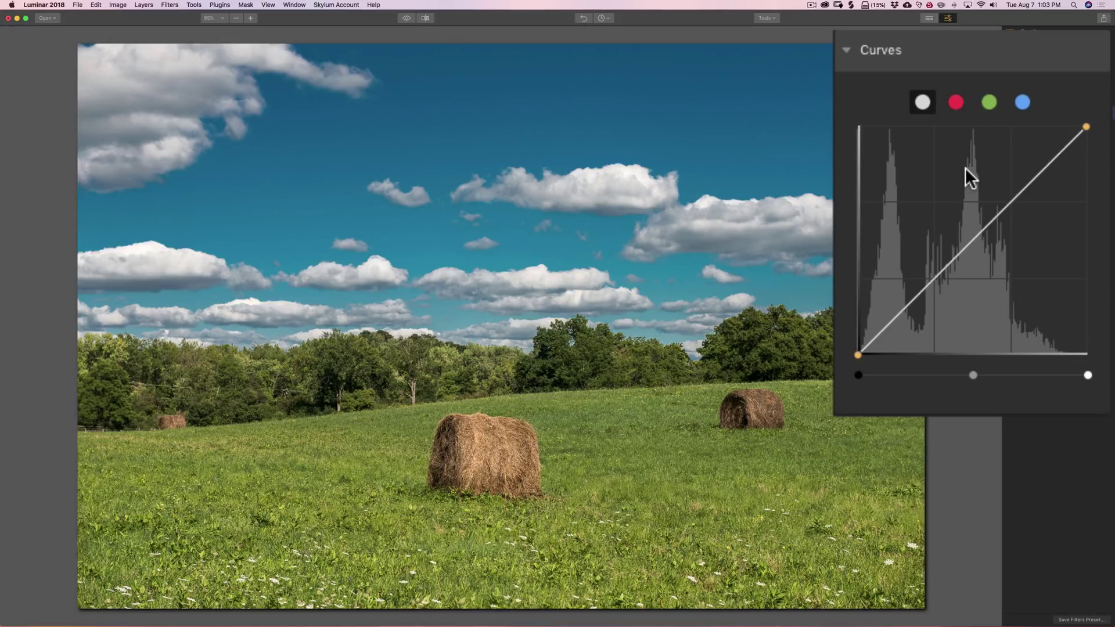
- Add a midtone point near the centre of the combined white curve and pull it slightly down to darken the photo
mouse_move(965, 167)
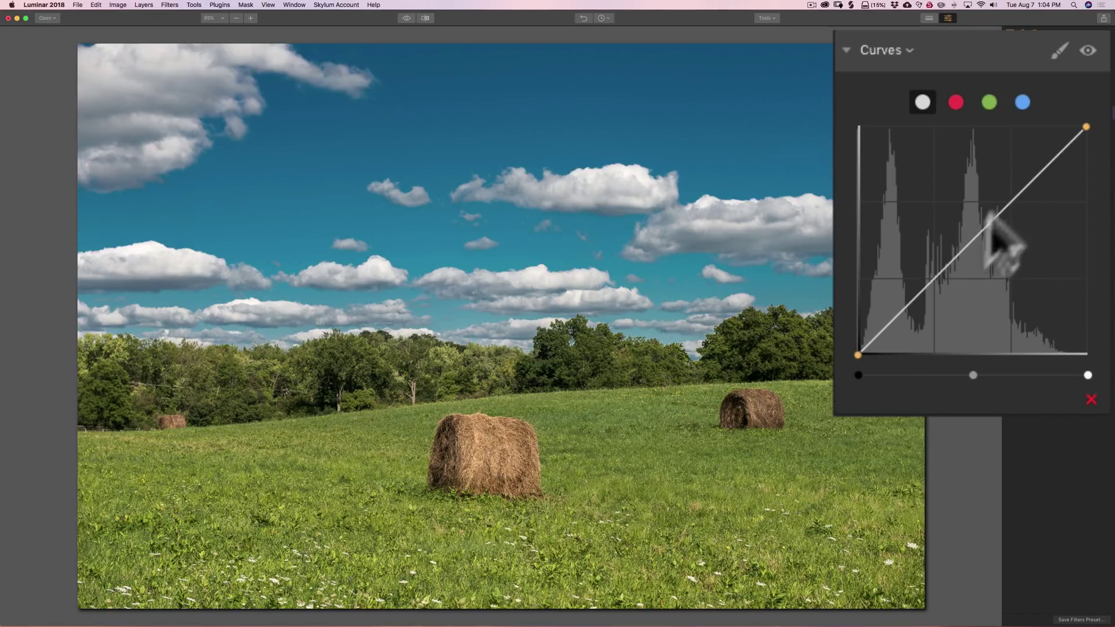
left_click(859, 353)
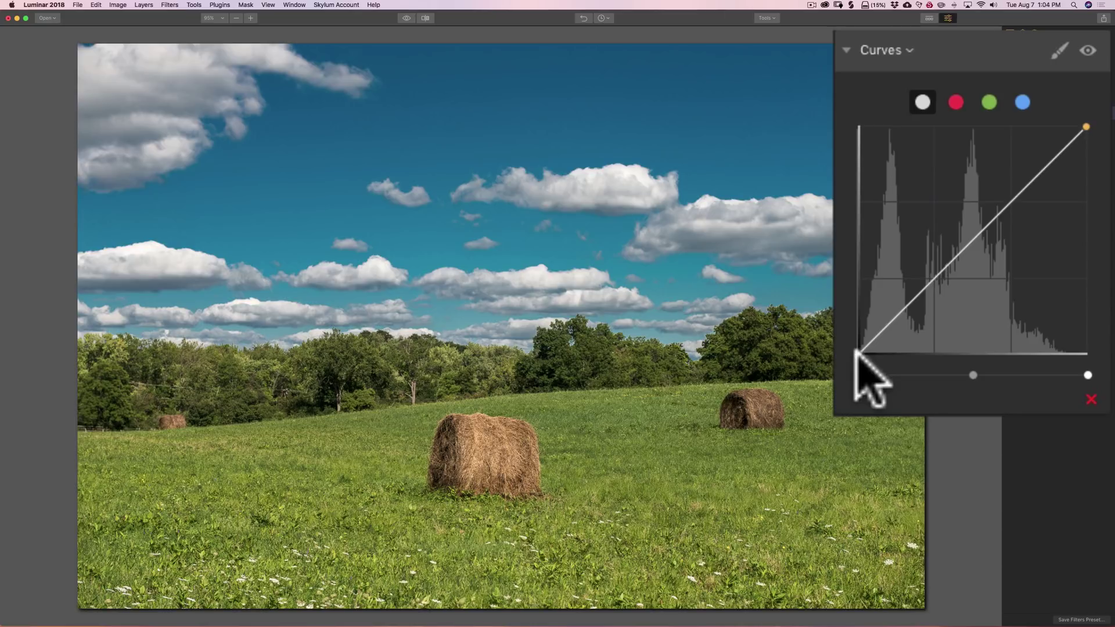
left_click(1085, 126)
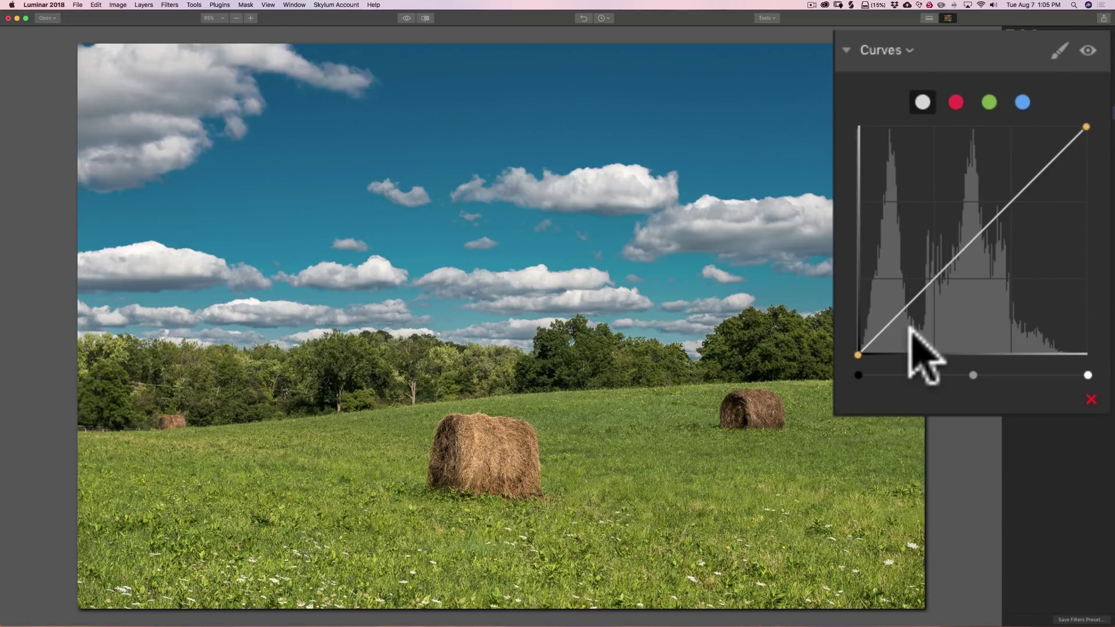
left_click(978, 234)
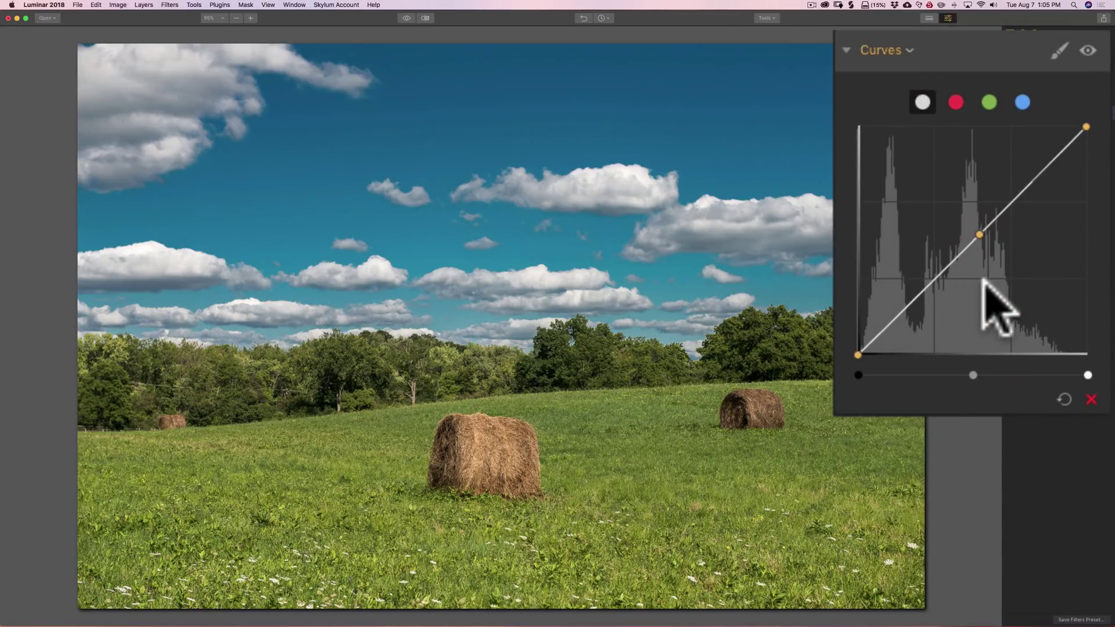
mouse_move(978, 233)
left_mouse_down()
mouse_move(975, 209)
mouse_move(976, 251)
left_mouse_up()
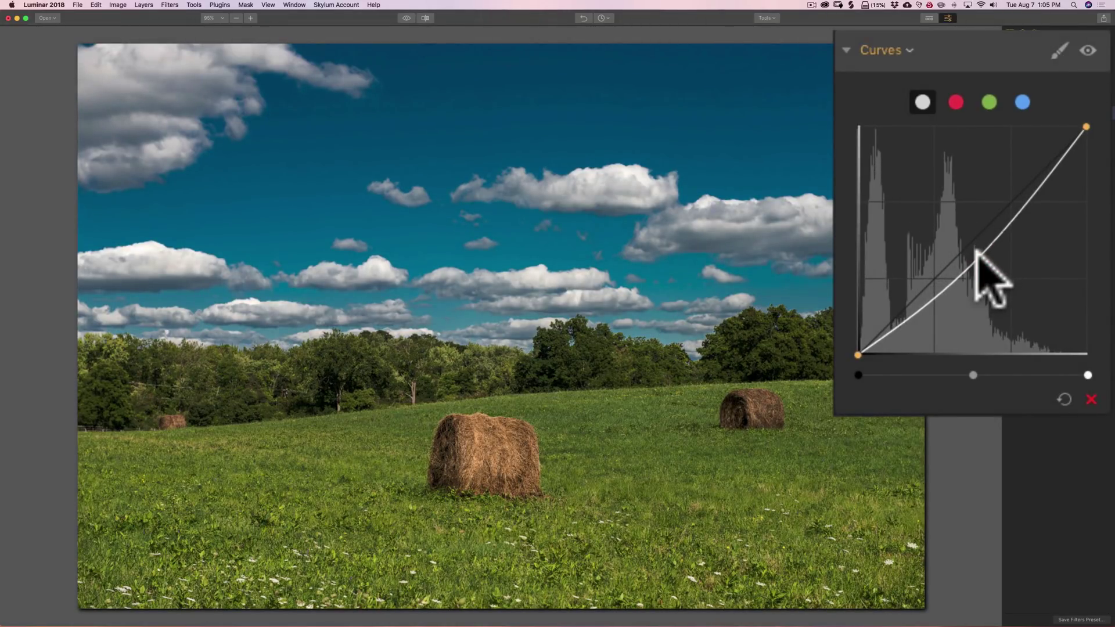
left_click(977, 252)
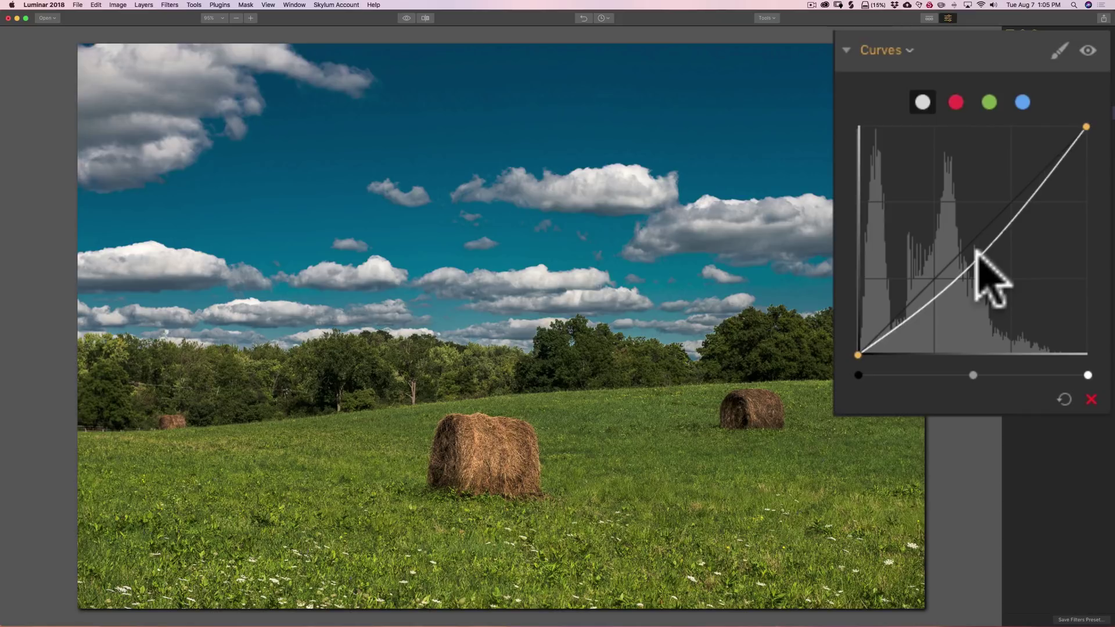
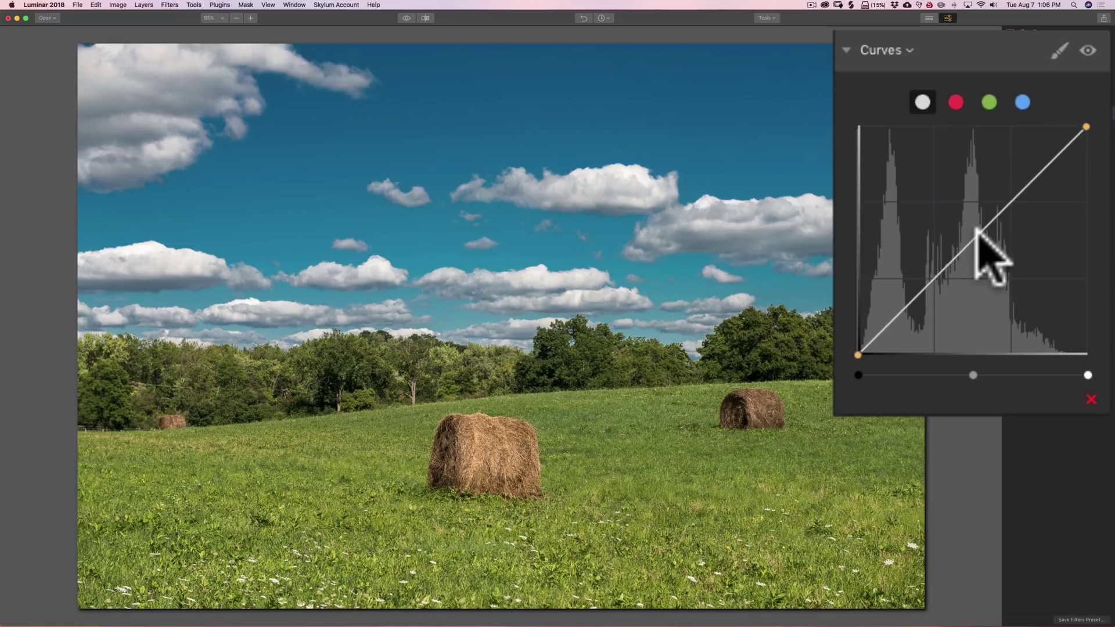
- Shape the white curve into a gentle S by anchoring the midtones, lowering a shadow point and raising a highlight point
left_click(978, 234)
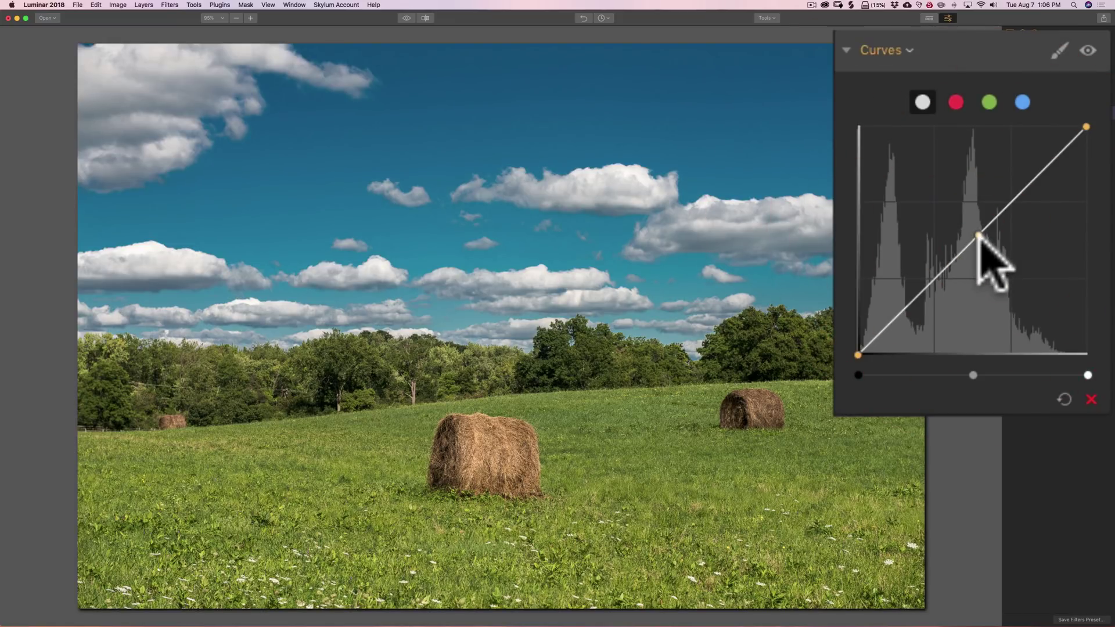
left_click(901, 309)
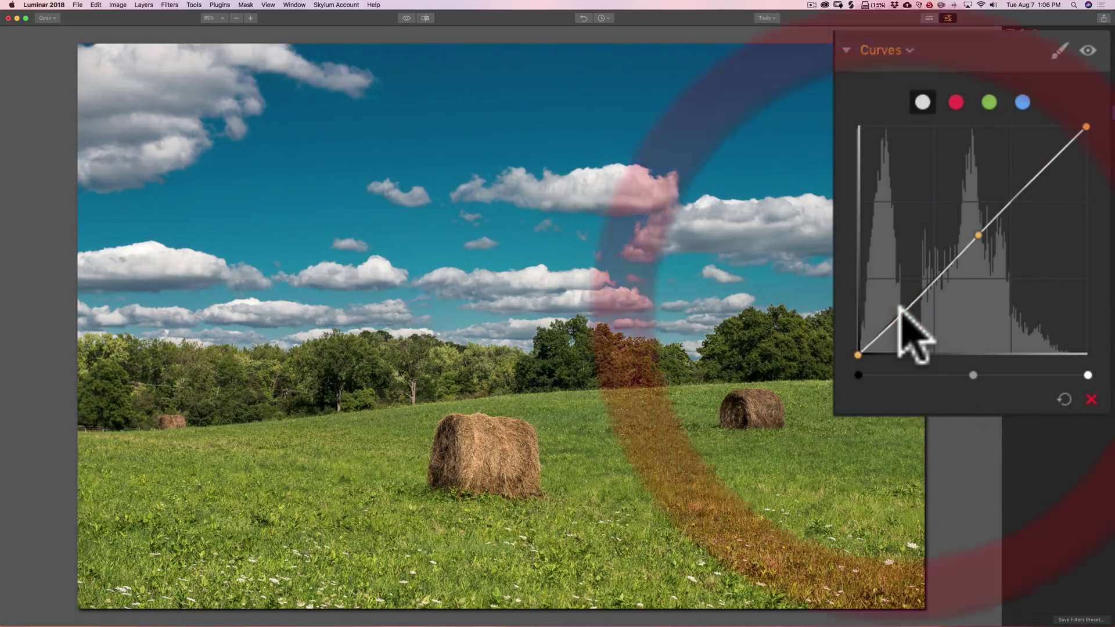
left_click_drag(900, 308, 901, 317)
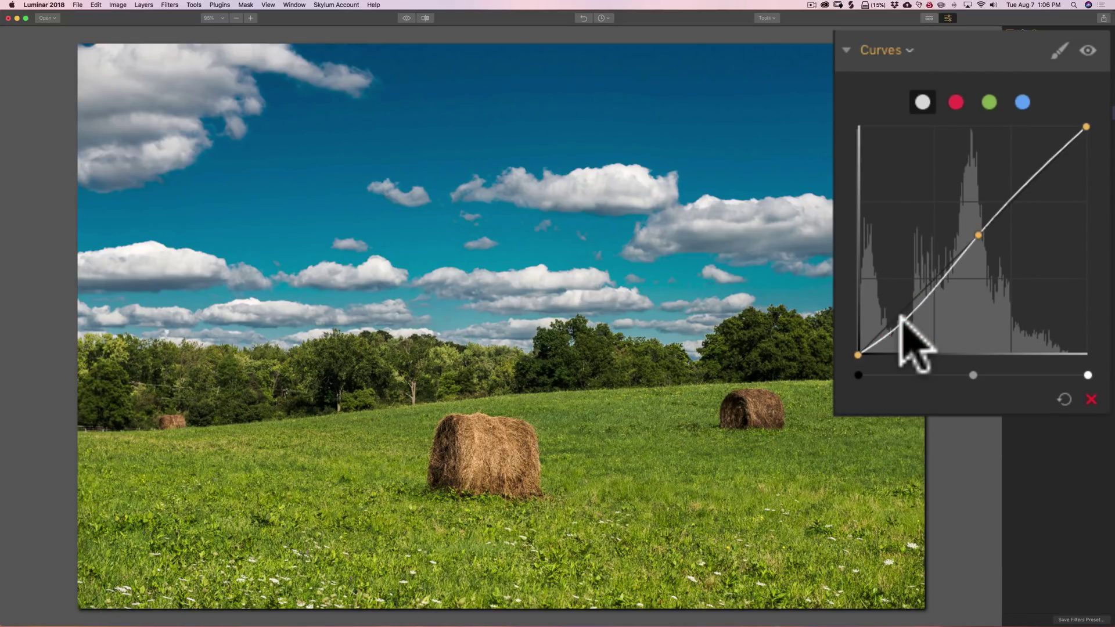
left_click_drag(901, 317, 903, 322)
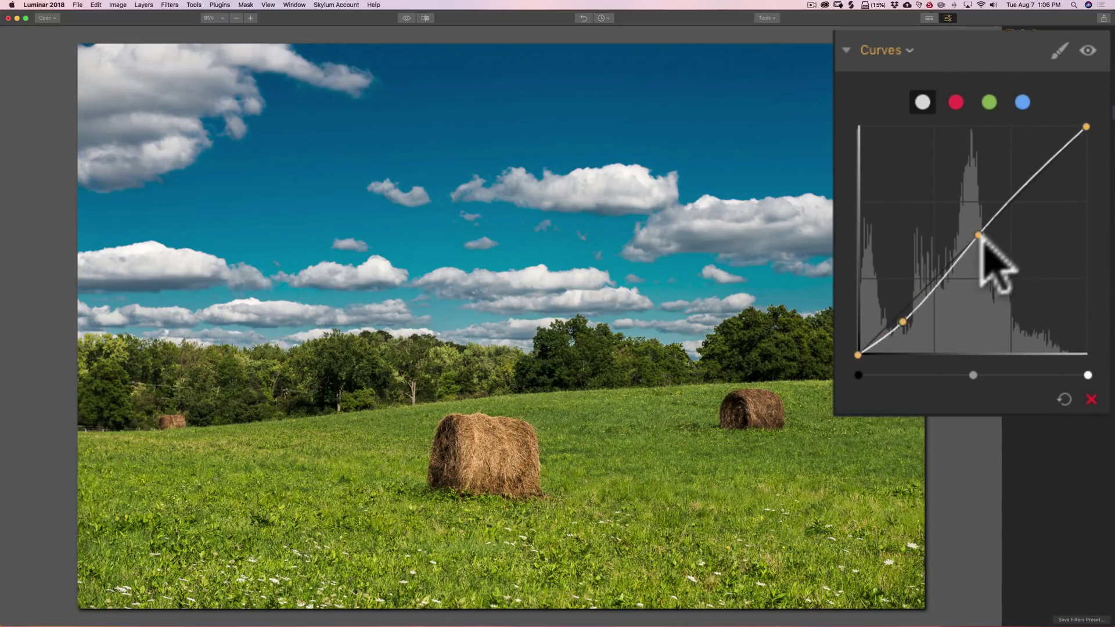
left_click(1053, 152)
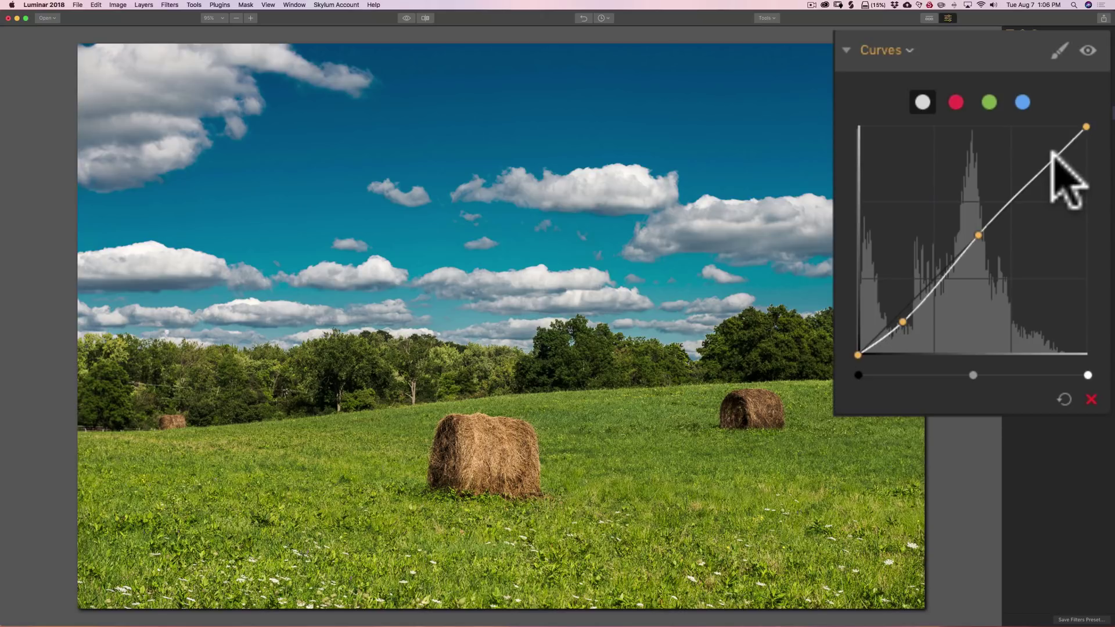
left_click_drag(1052, 152, 1051, 143)
left_click(1050, 143)
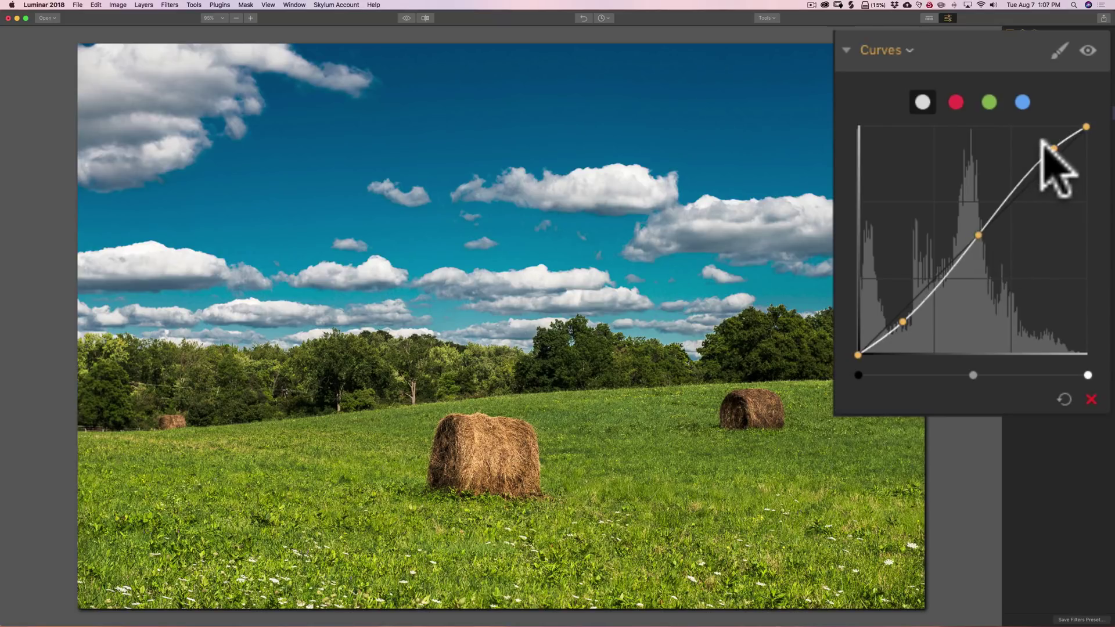
- Compare the photo with and without the Curves adjustment, and reset the curve to a straight line
left_click(1087, 51)
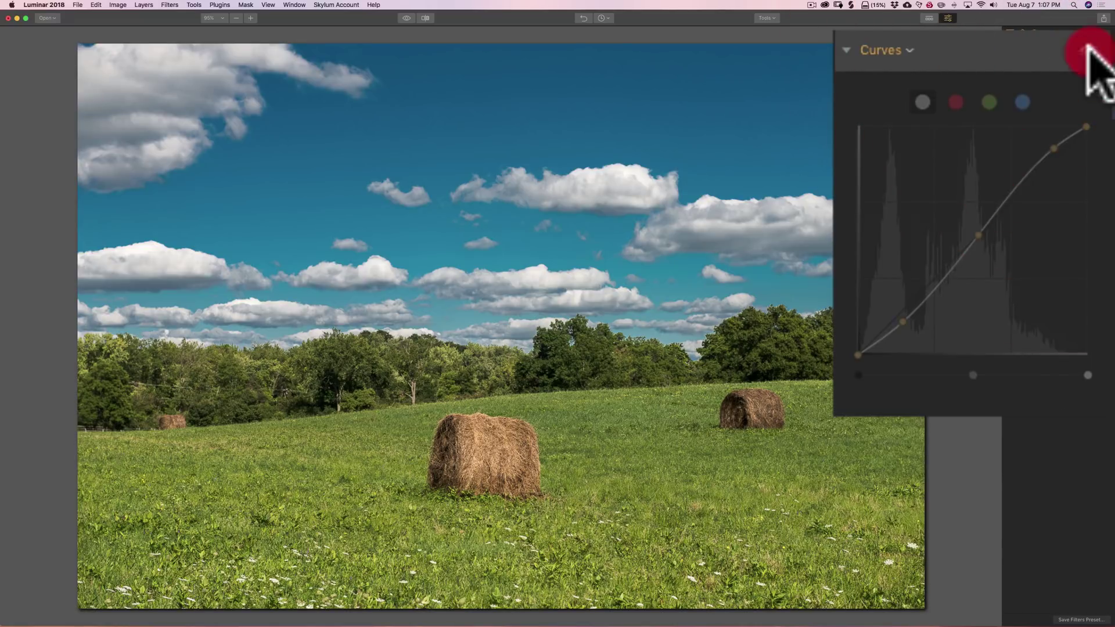
left_click(1087, 51)
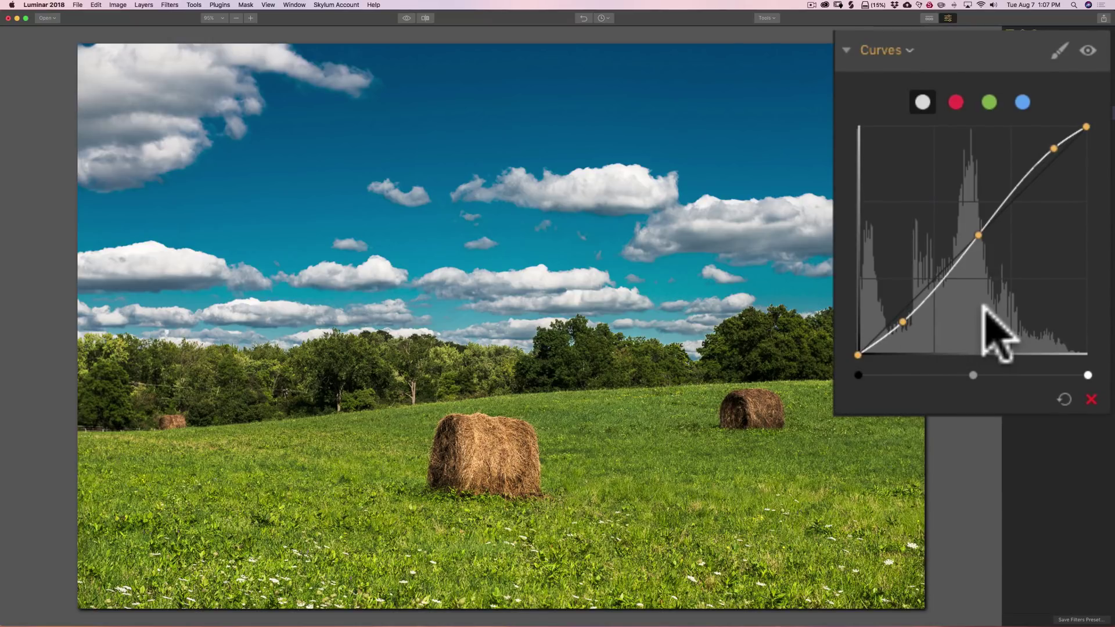
left_click(1060, 397)
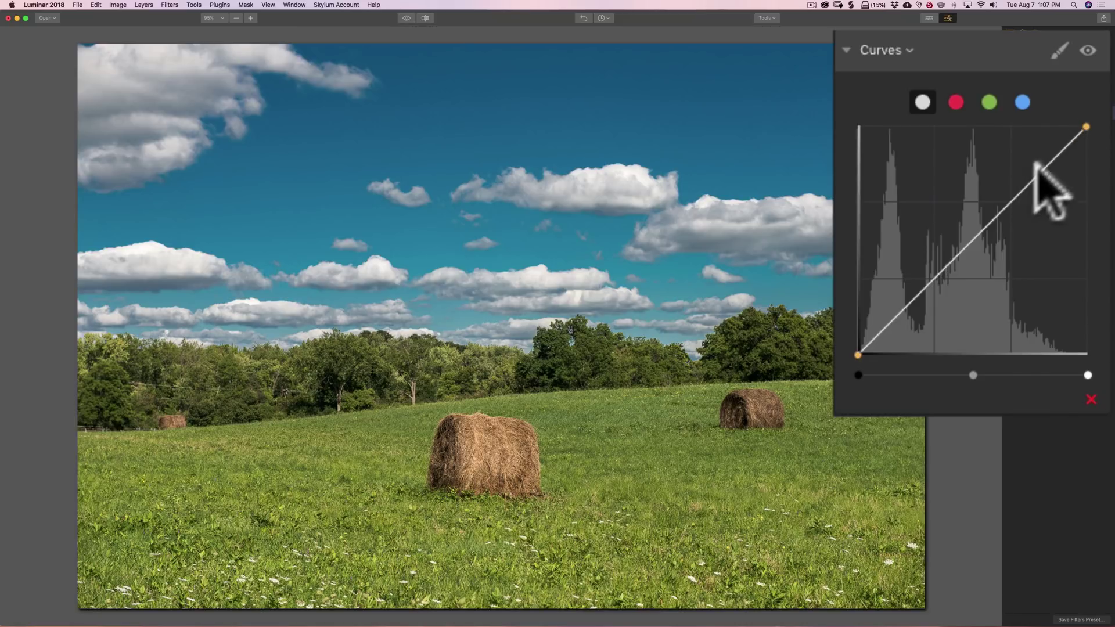
- Pin the white curve with three anchor points around the midtones, pull a highlight point below the diagonal, and reset the curve
left_click(1017, 197)
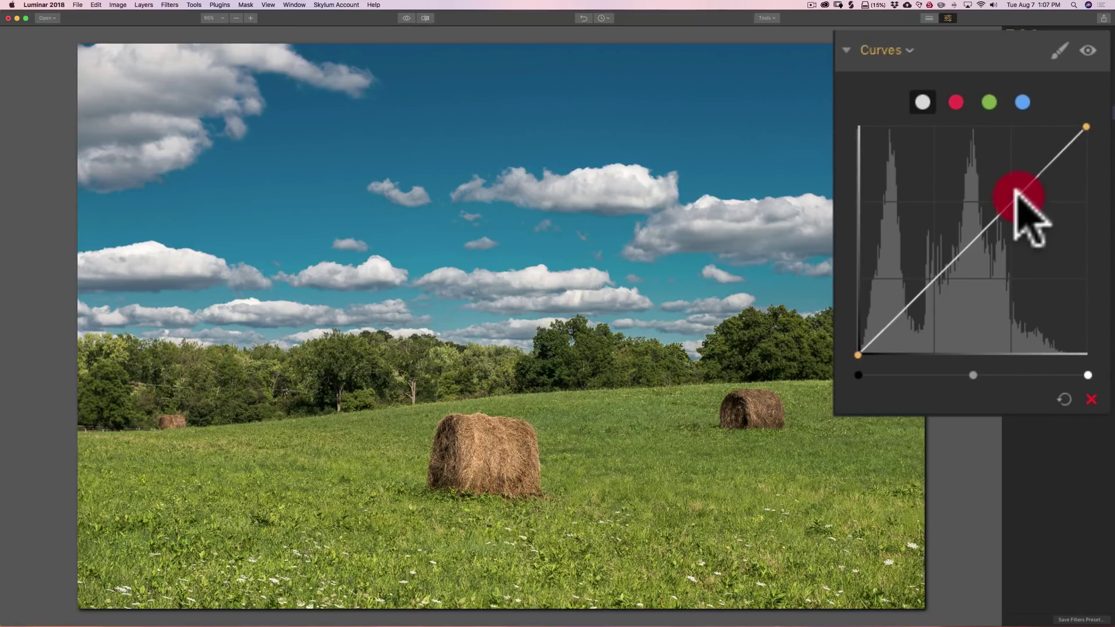
left_click(993, 222)
left_click(960, 253)
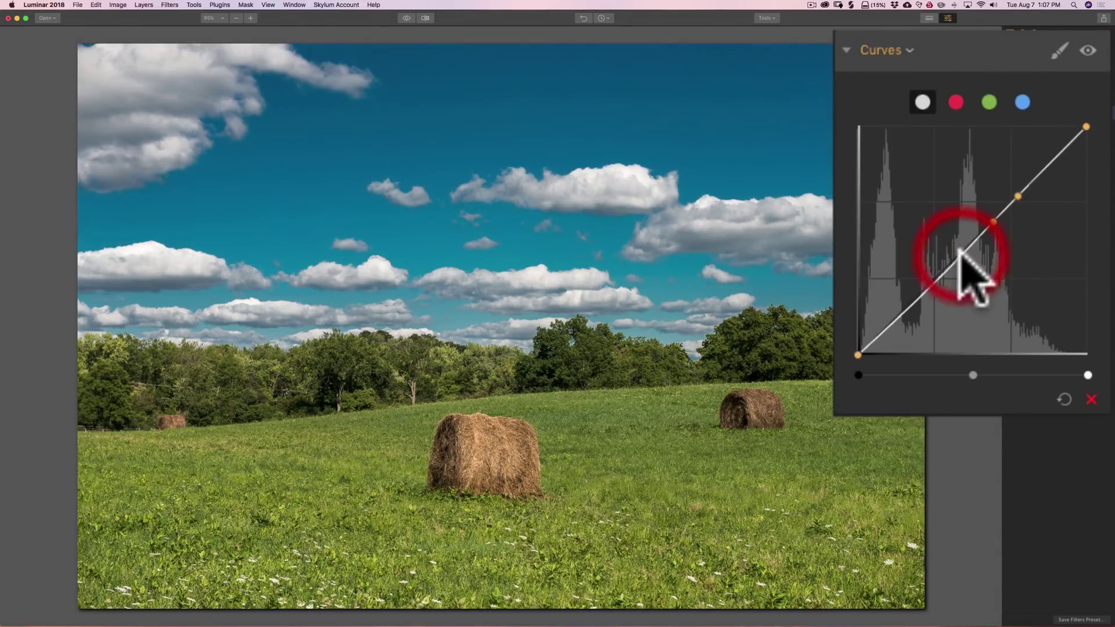
left_click(1053, 157)
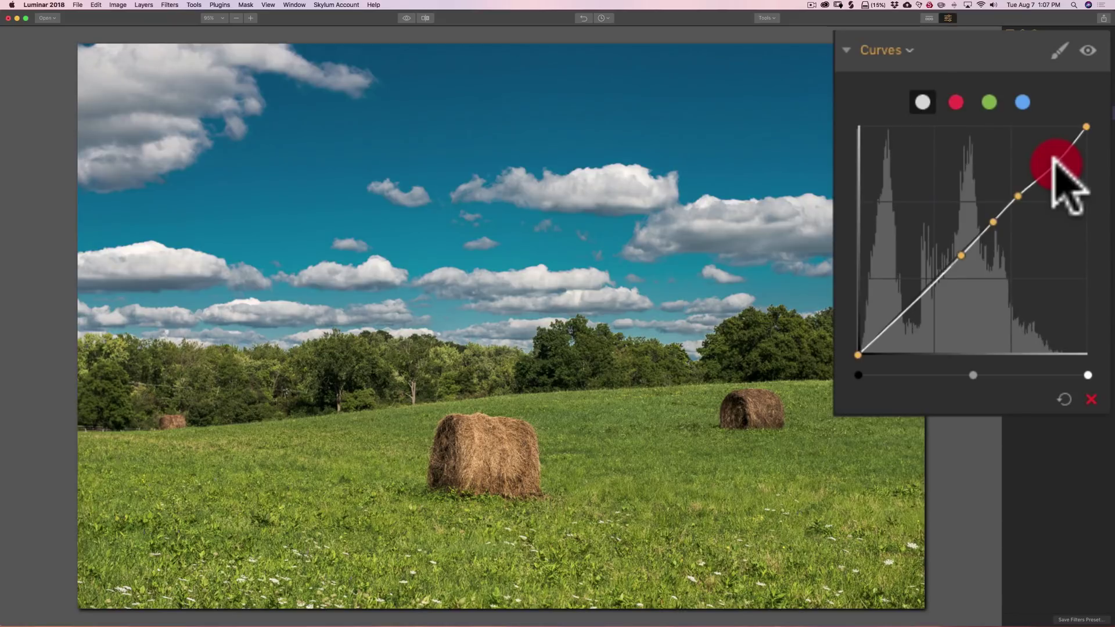
left_click_drag(1053, 157, 1052, 173)
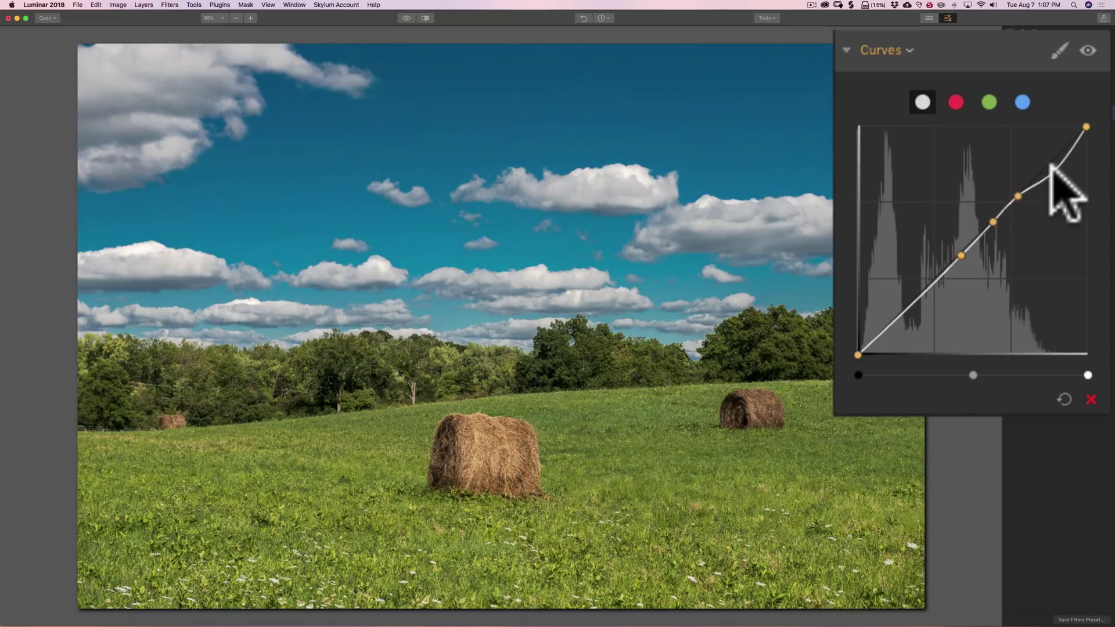
left_click(1053, 173)
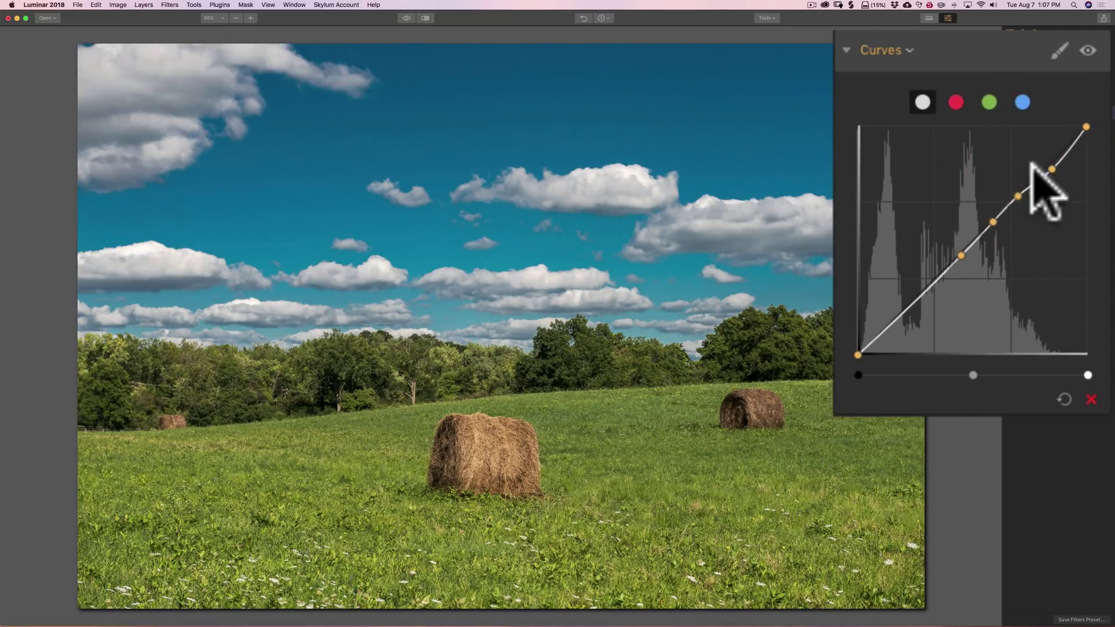
left_click(1050, 164)
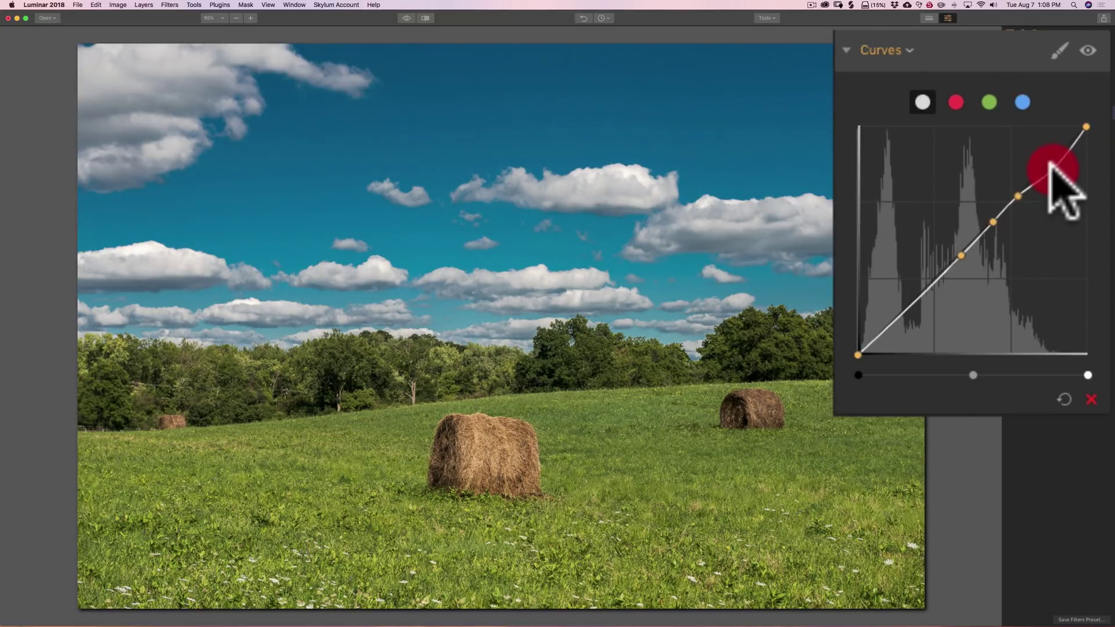
left_click_drag(1050, 166, 1051, 175)
left_click(1051, 177)
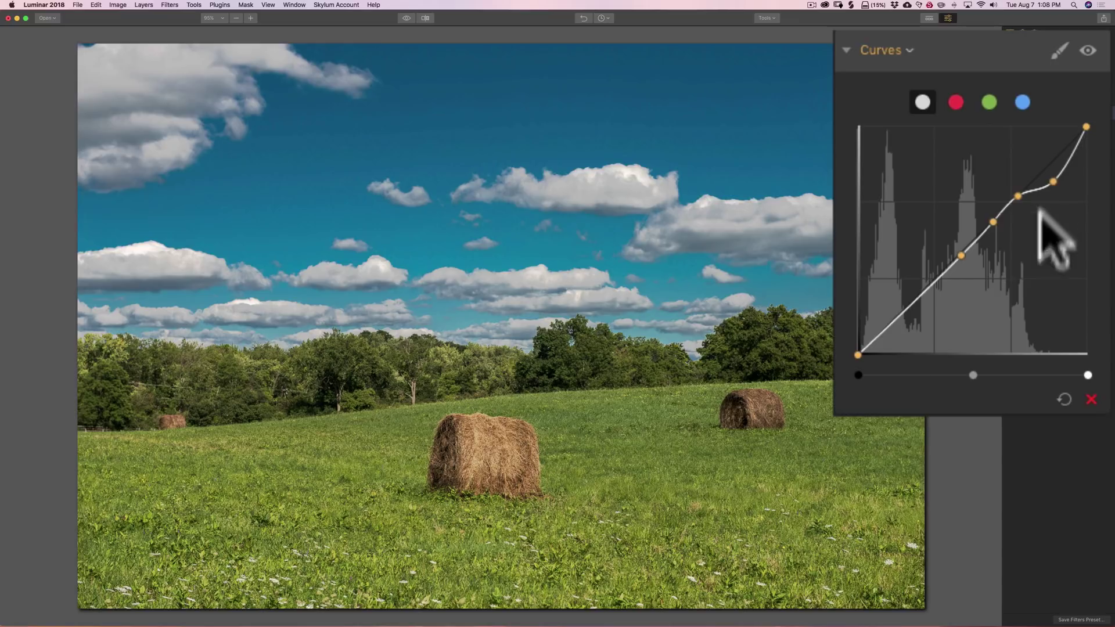
left_click(1061, 398)
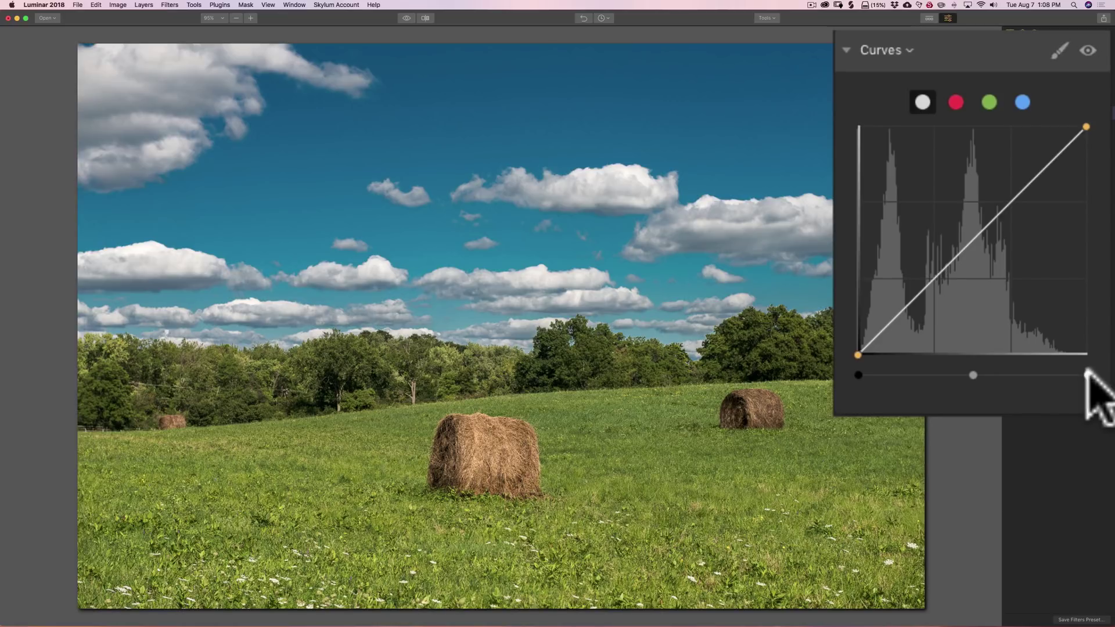
- Try the white and black point sliders, shift the midtone slider towards black to brighten the photo, and reset the curve
mouse_move(1086, 375)
left_mouse_down()
mouse_move(1012, 367)
mouse_move(1088, 375)
left_mouse_up()
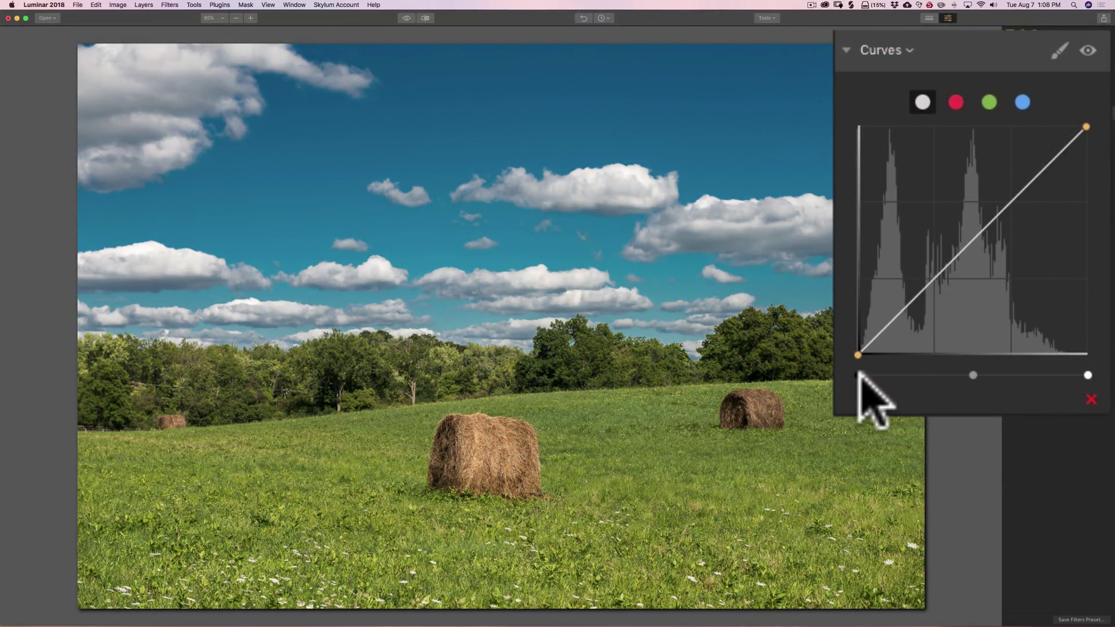
mouse_move(860, 376)
left_mouse_down()
mouse_move(900, 380)
mouse_move(850, 376)
mouse_move(904, 369)
mouse_move(859, 372)
left_mouse_up()
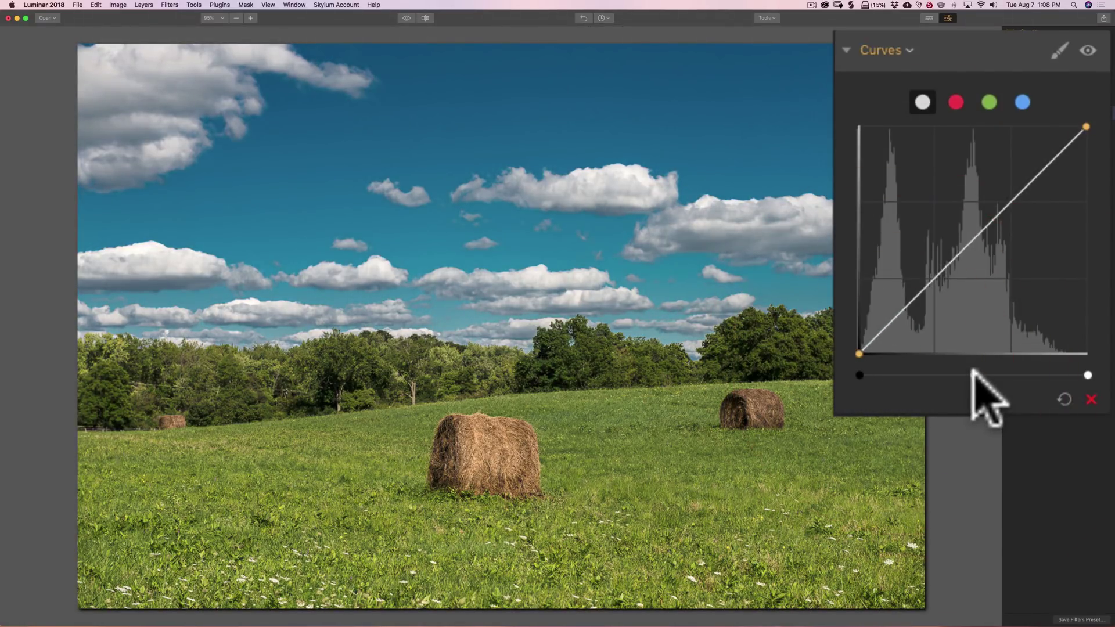
mouse_move(973, 371)
left_mouse_down()
mouse_move(995, 373)
mouse_move(939, 373)
mouse_move(1004, 376)
mouse_move(960, 375)
left_mouse_up()
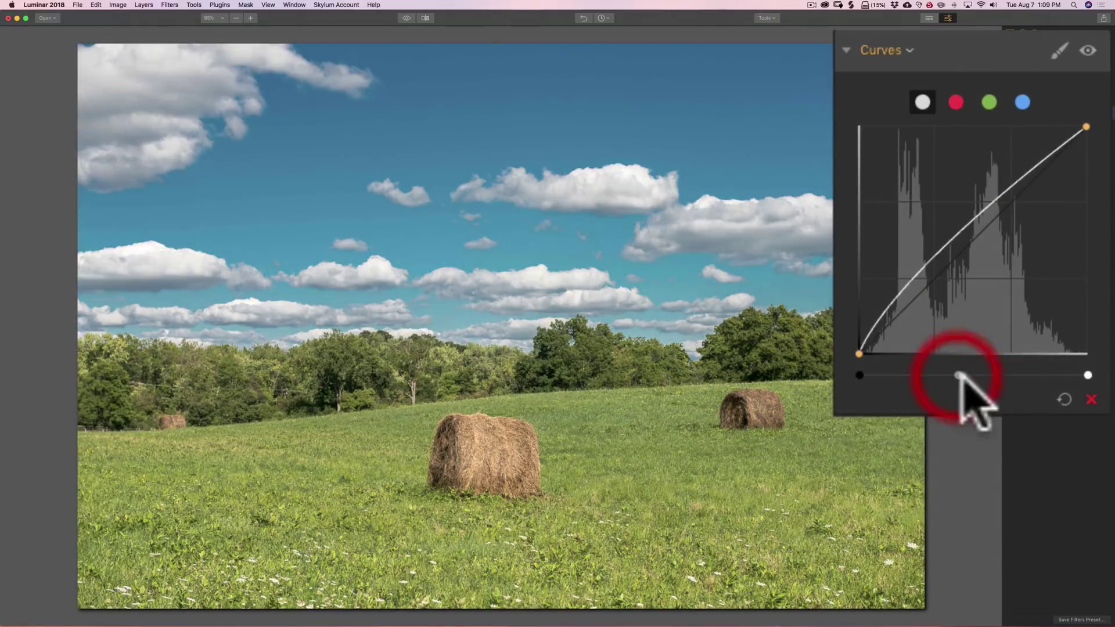
left_click(1063, 398)
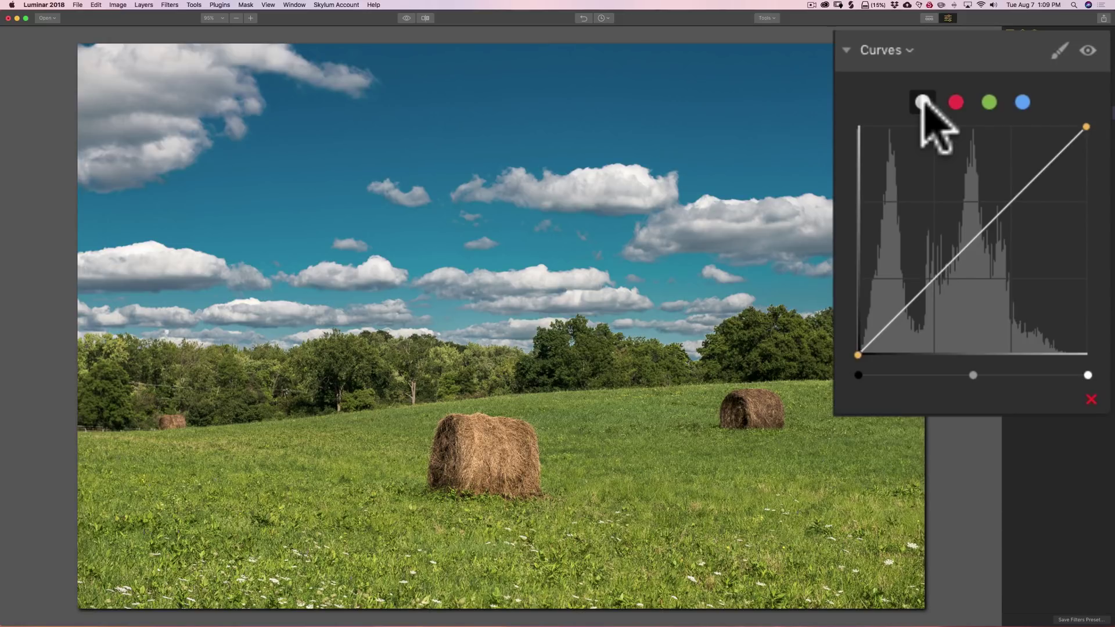
- Compare the red channel's histogram with the combined white channel's histogram
left_click(958, 105)
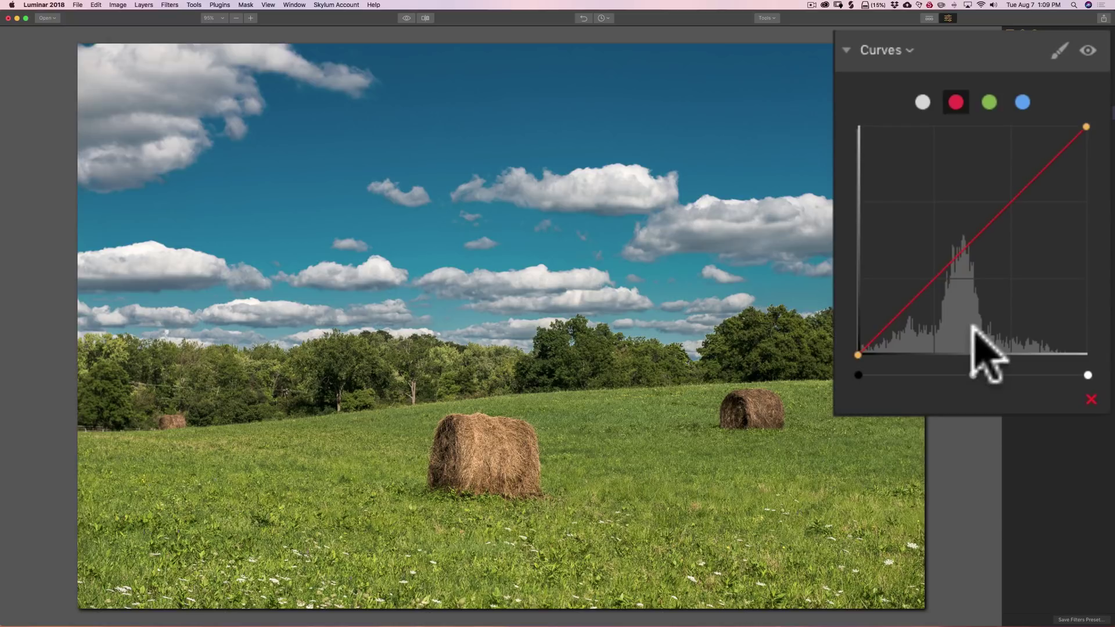
left_click(923, 104)
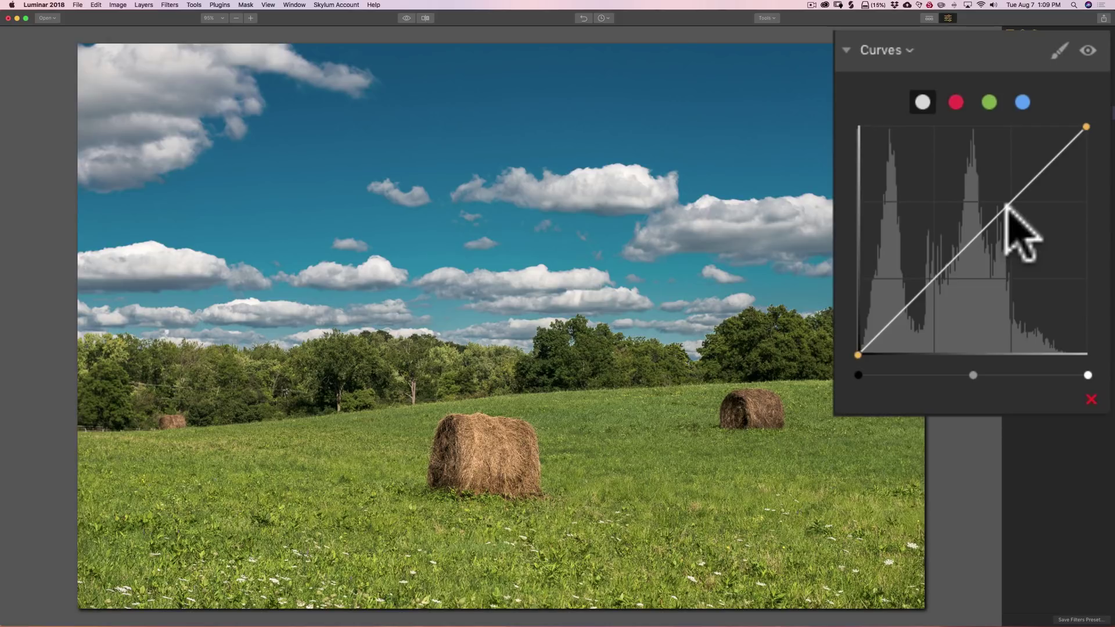
- Try moving the red curve's shadow and highlight endpoints along the graph edges, and reset the curve
left_click(954, 100)
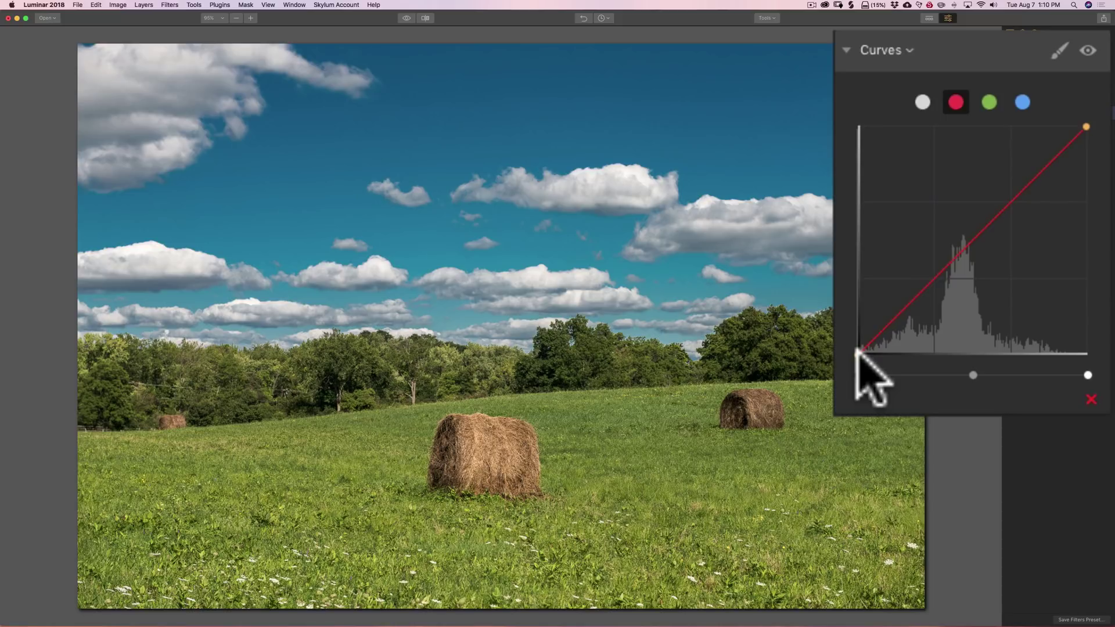
mouse_move(858, 354)
left_mouse_down()
mouse_move(848, 233)
mouse_move(852, 370)
left_mouse_up()
left_click(970, 237)
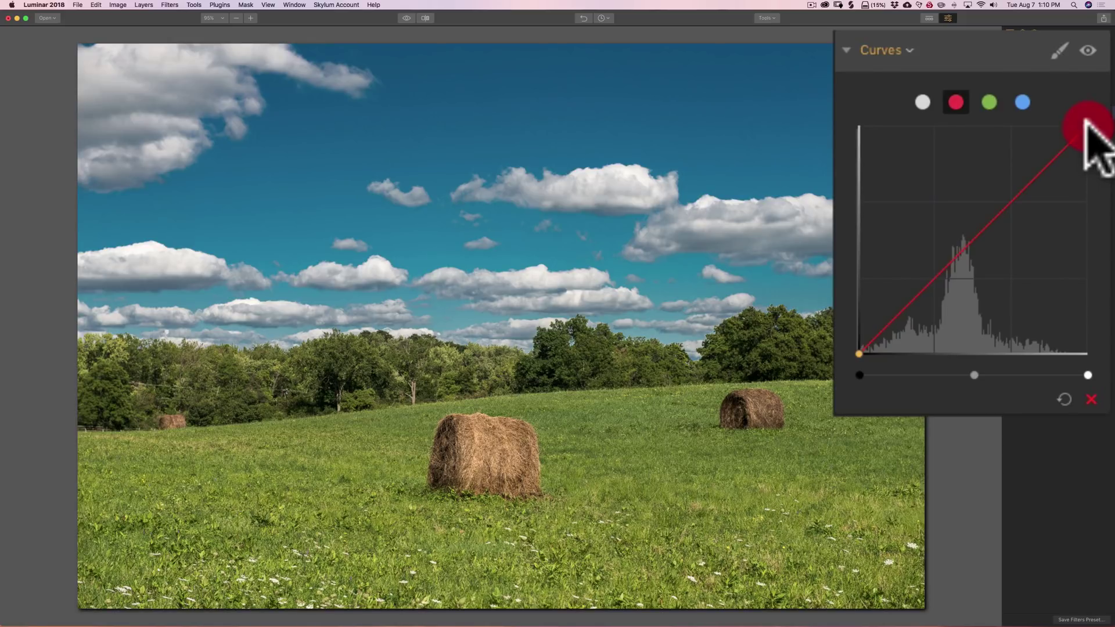
mouse_move(1086, 120)
left_mouse_down()
mouse_move(967, 123)
mouse_move(1090, 123)
mouse_move(1013, 125)
mouse_move(1086, 133)
left_mouse_up()
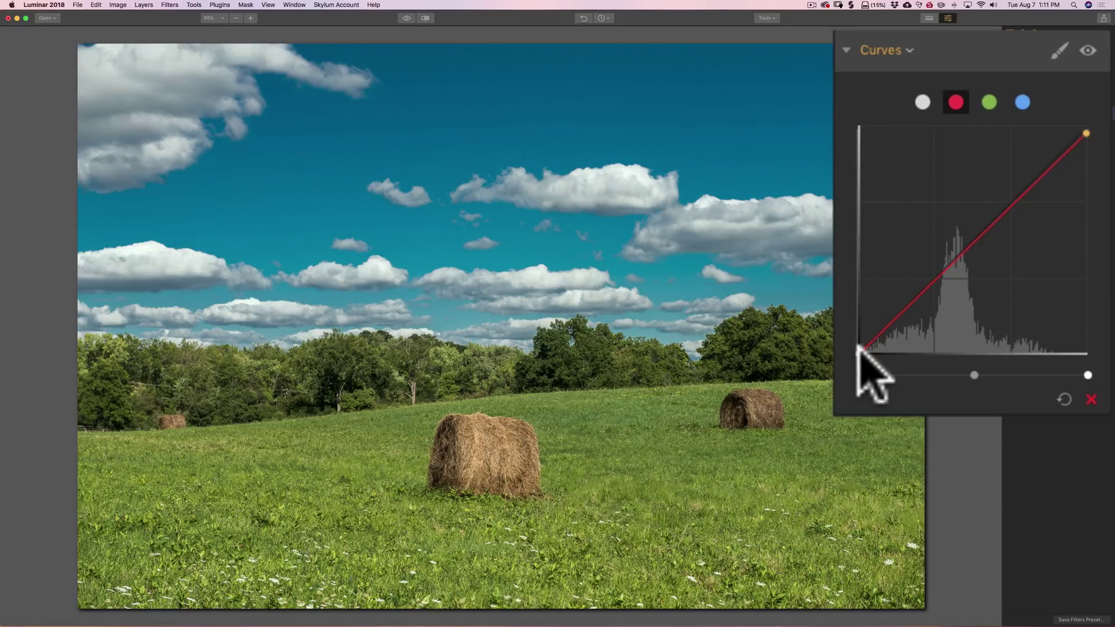
mouse_move(859, 348)
left_mouse_down()
mouse_move(988, 348)
mouse_move(837, 344)
mouse_move(837, 373)
left_mouse_up()
left_click(960, 316)
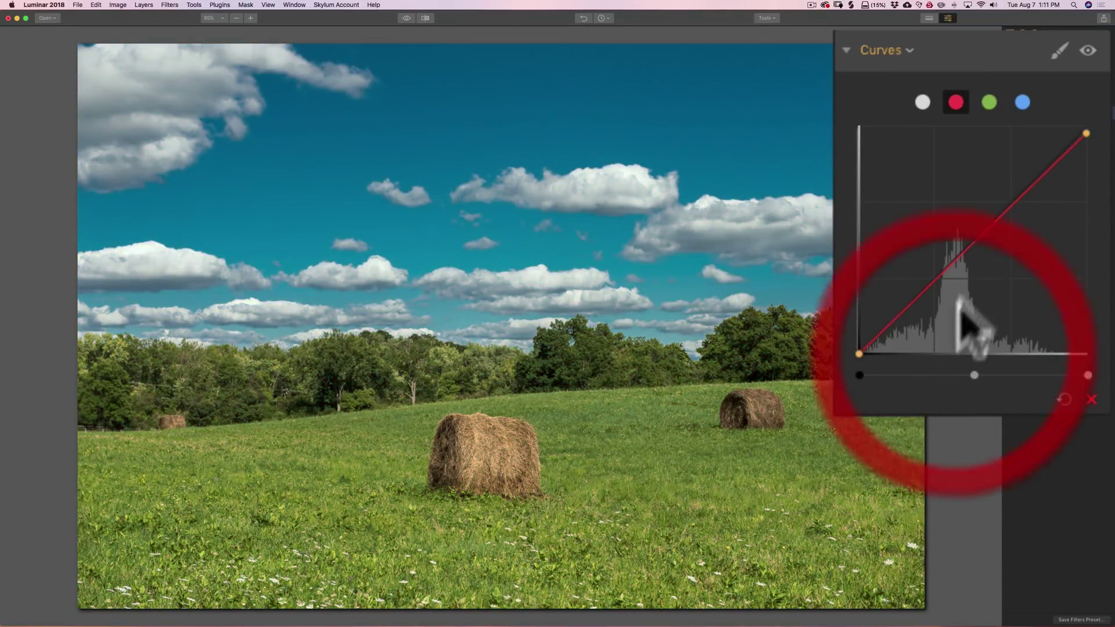
mouse_move(1083, 128)
left_mouse_down()
mouse_move(1090, 239)
mouse_move(1094, 114)
mouse_move(1086, 126)
left_mouse_up()
left_click(1052, 356)
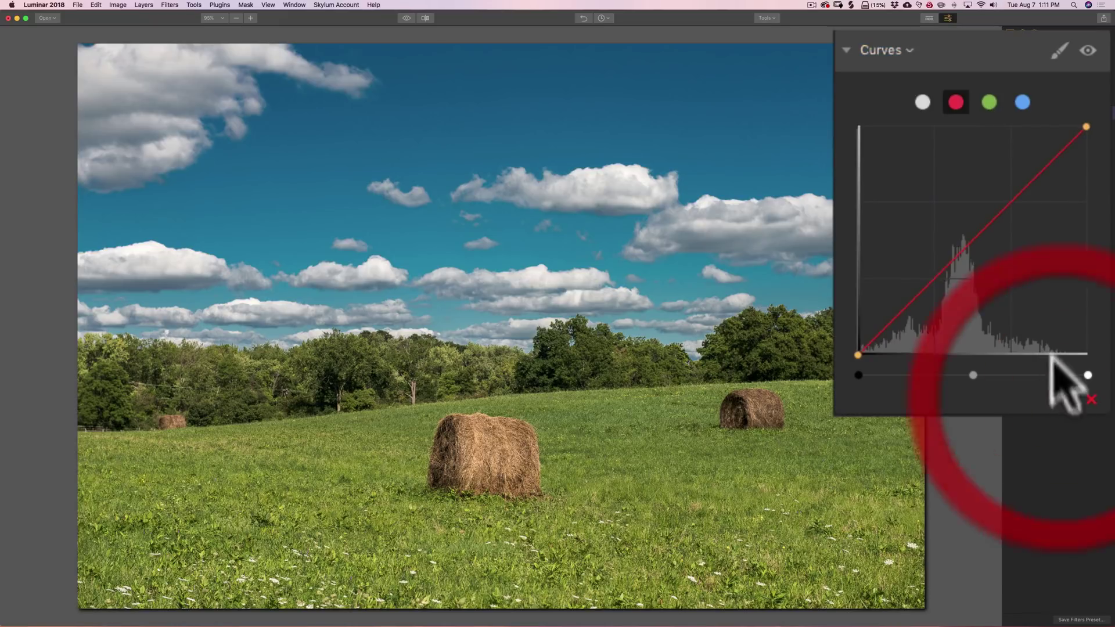
- Try shifting the green curve's shadow and highlight endpoints, and return both to their corners
left_click(988, 104)
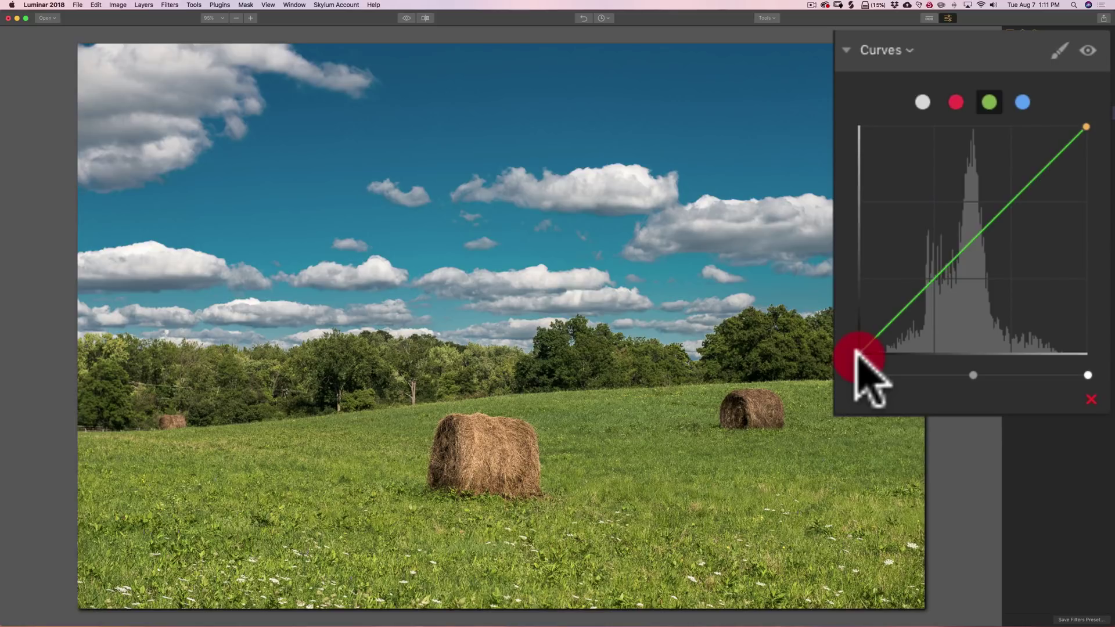
mouse_move(860, 353)
left_mouse_down()
mouse_move(860, 303)
mouse_move(857, 361)
mouse_move(840, 355)
left_mouse_up()
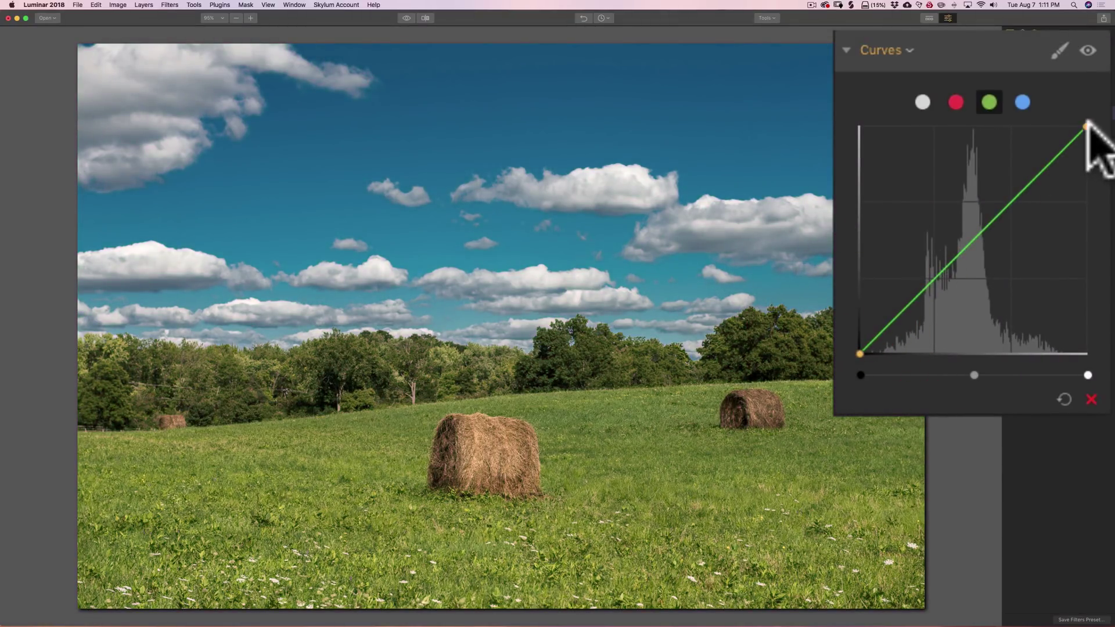
mouse_move(1086, 125)
left_mouse_down()
mouse_move(1005, 124)
mouse_move(1095, 123)
left_mouse_up()
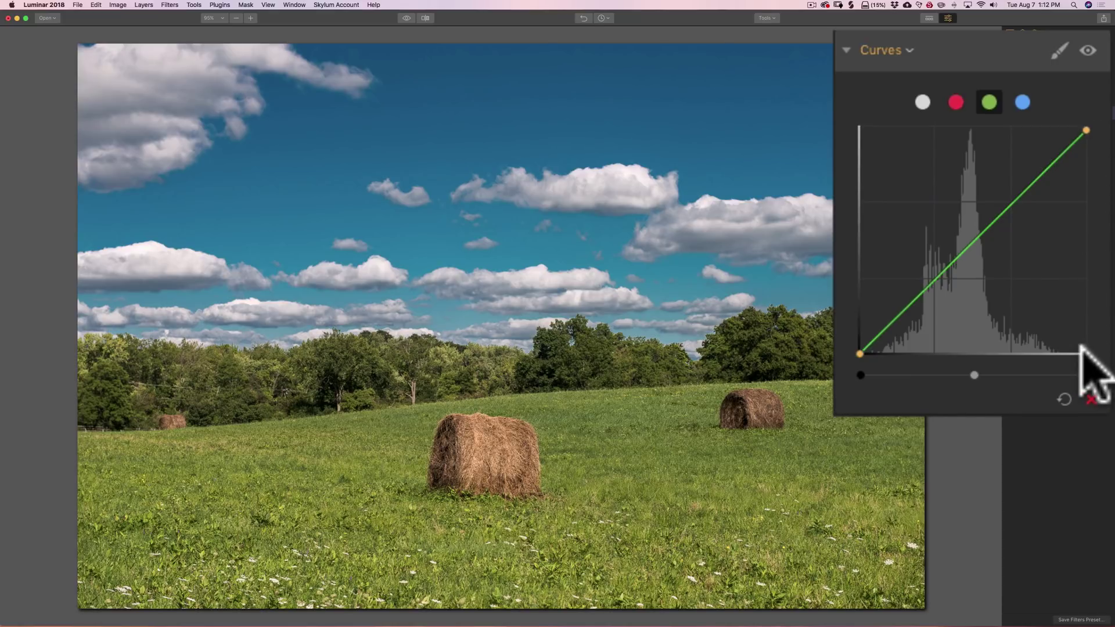
mouse_move(1085, 124)
left_mouse_down()
mouse_move(1082, 216)
mouse_move(1085, 123)
left_mouse_up()
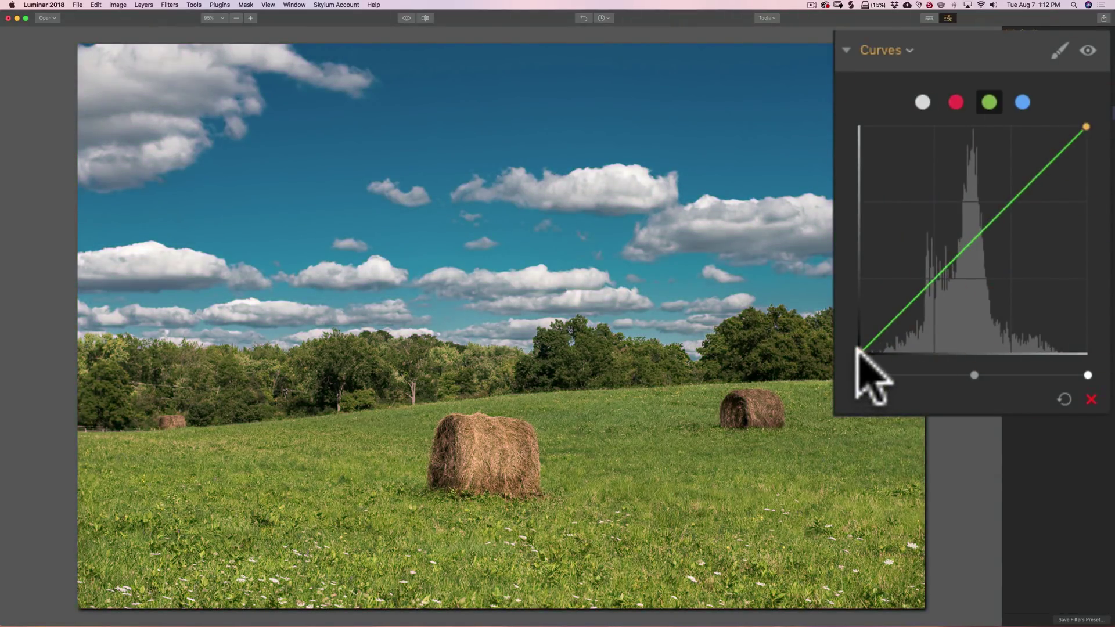
mouse_move(859, 351)
left_mouse_down()
mouse_move(925, 353)
mouse_move(861, 352)
left_mouse_up()
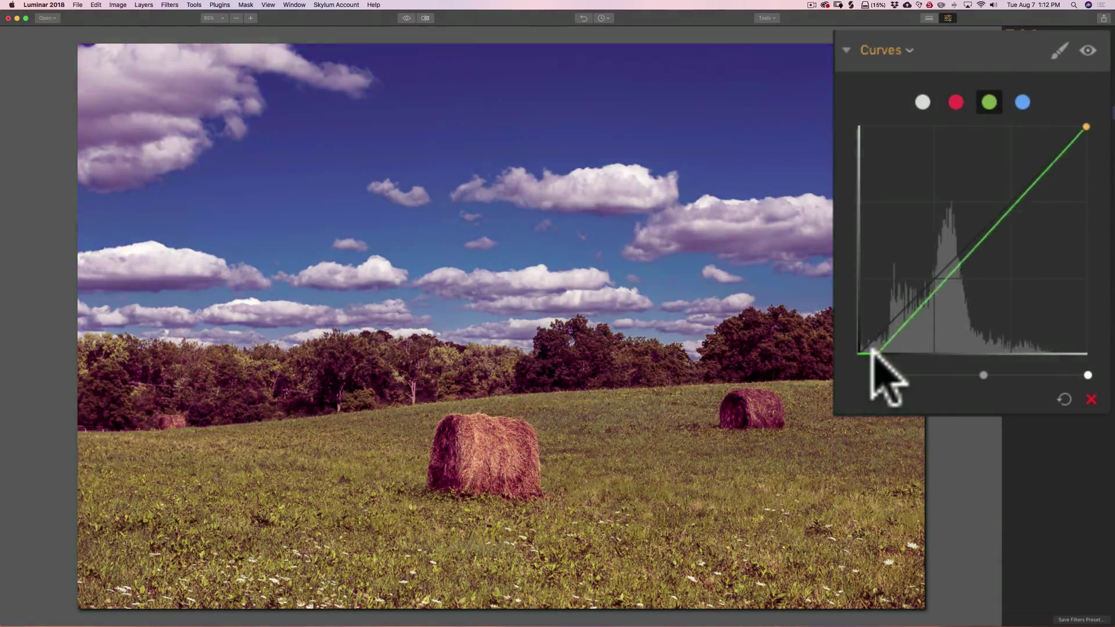
left_click(892, 352)
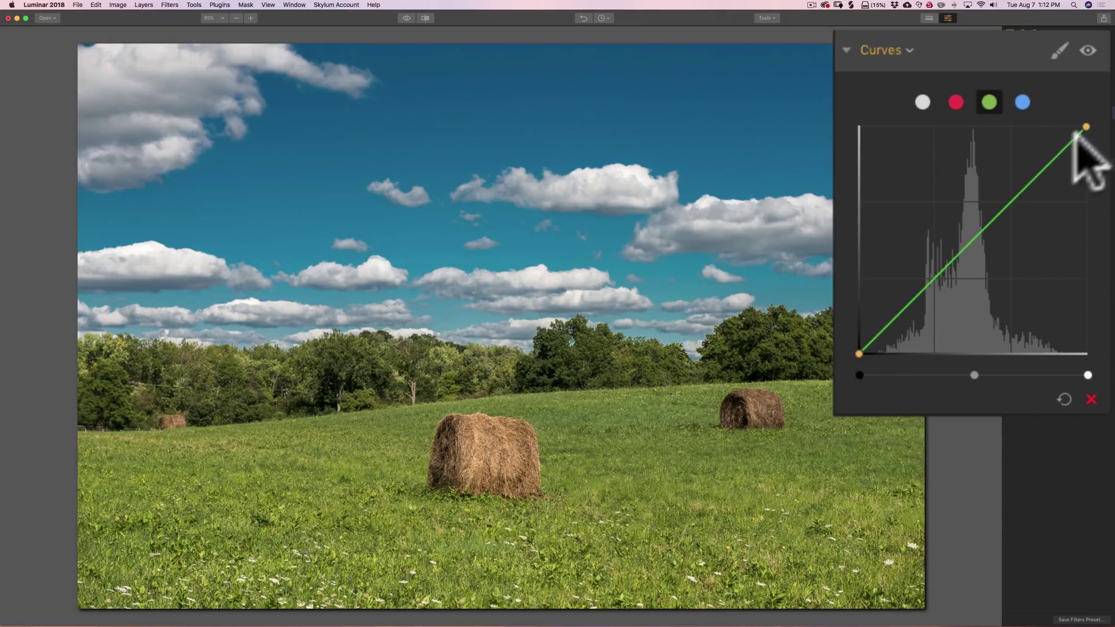
- Pin the green curve with three anchor points from the midtones upward, pull a highlight point below the diagonal, and reset the curve
left_click(1023, 194)
left_click_drag(997, 221, 975, 242)
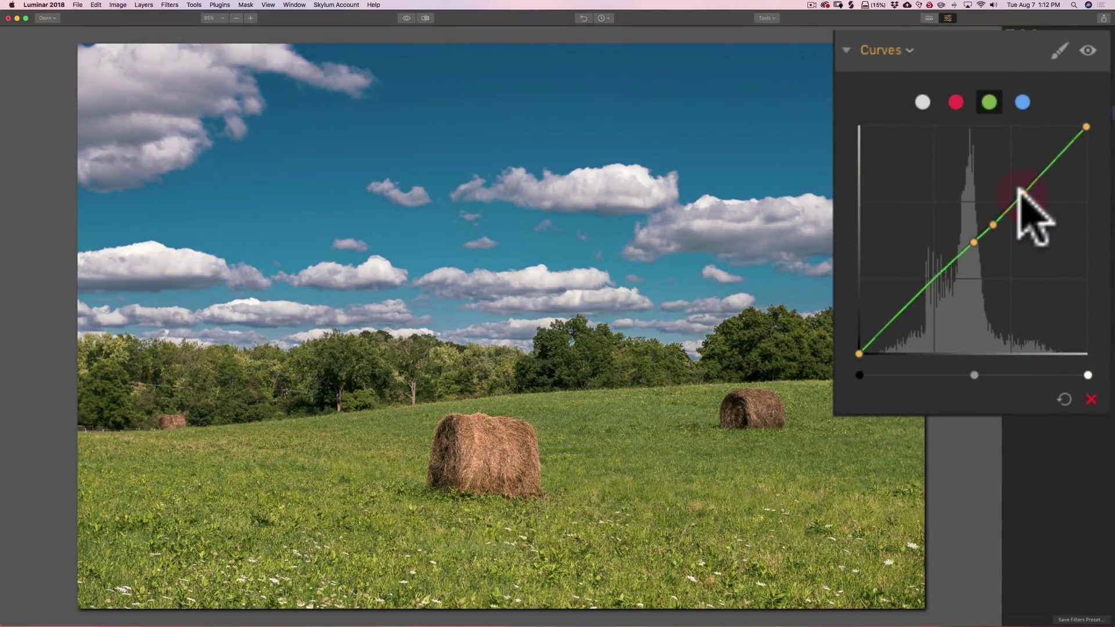
left_click(1021, 194)
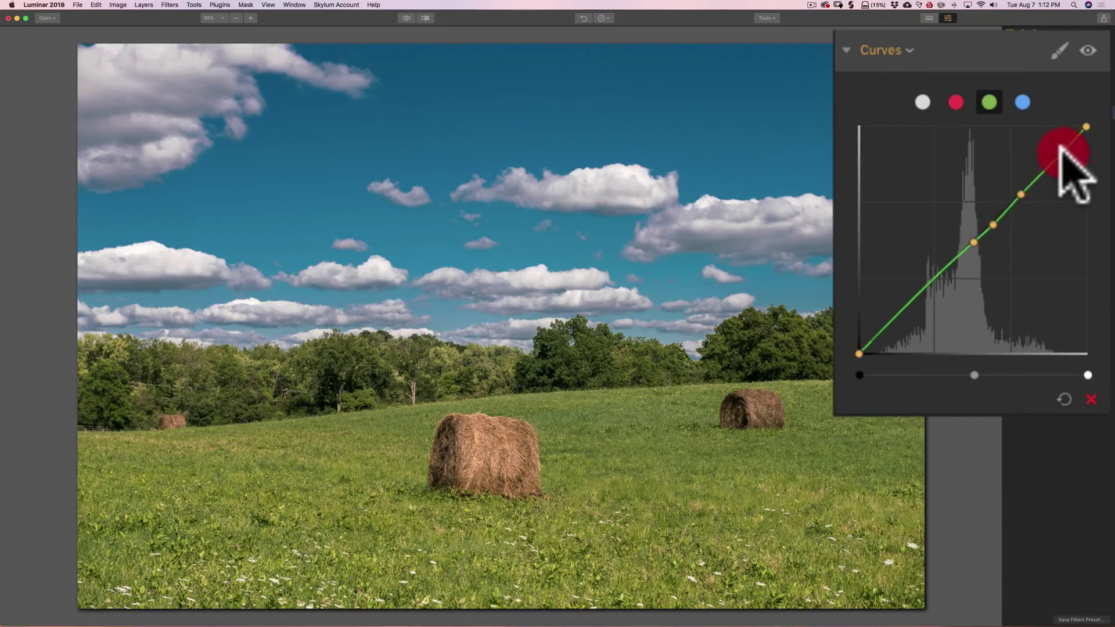
left_click_drag(1062, 152, 1062, 184)
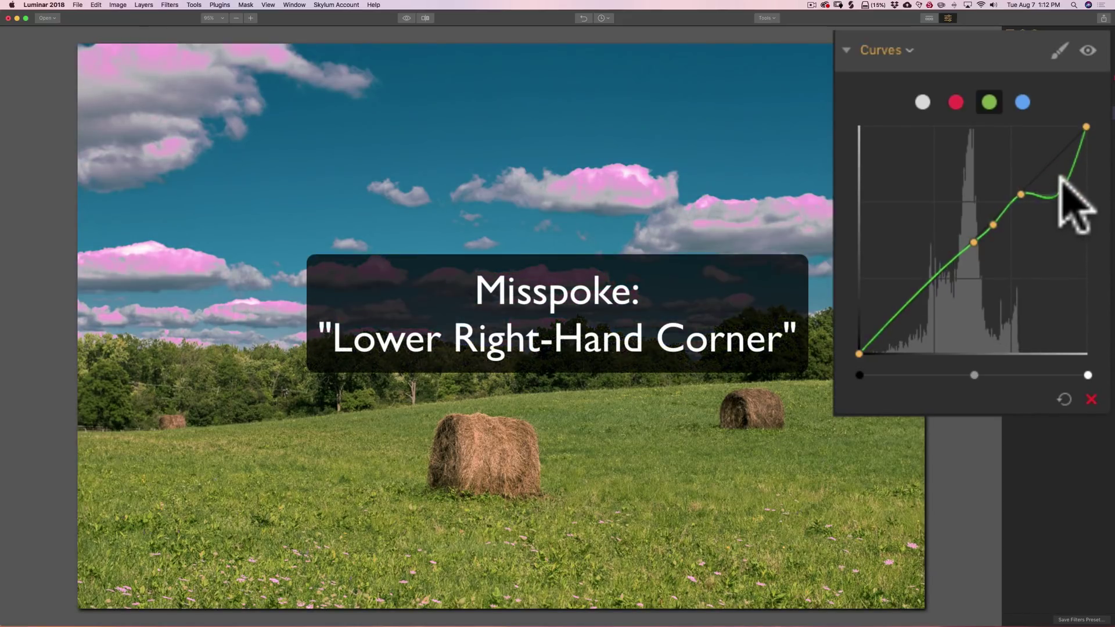
key("super+z")
left_click(1054, 160)
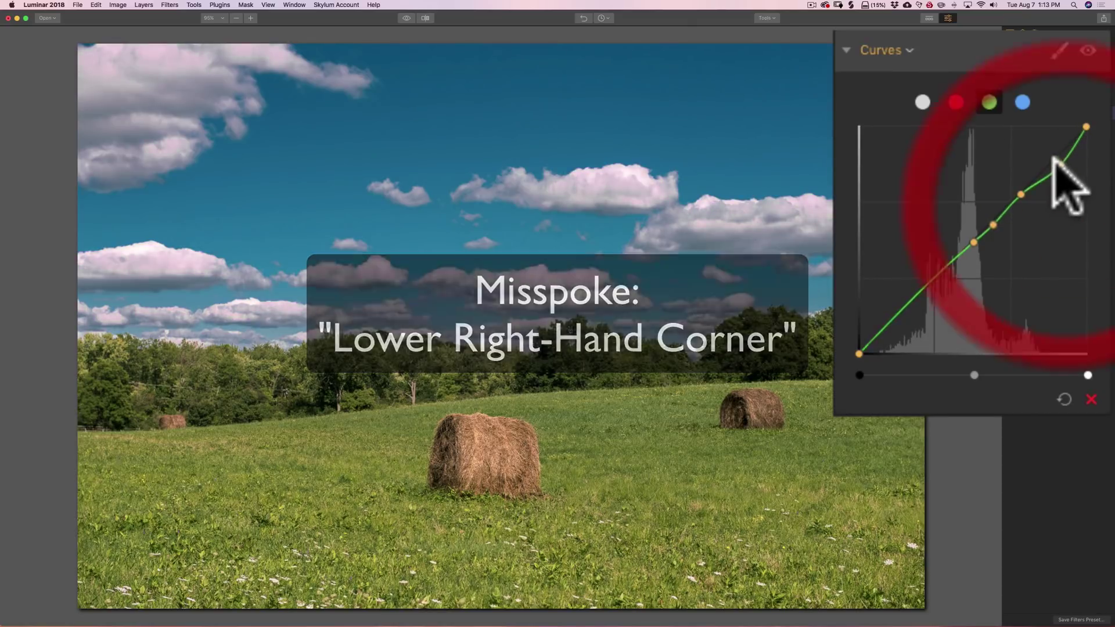
left_click(1064, 399)
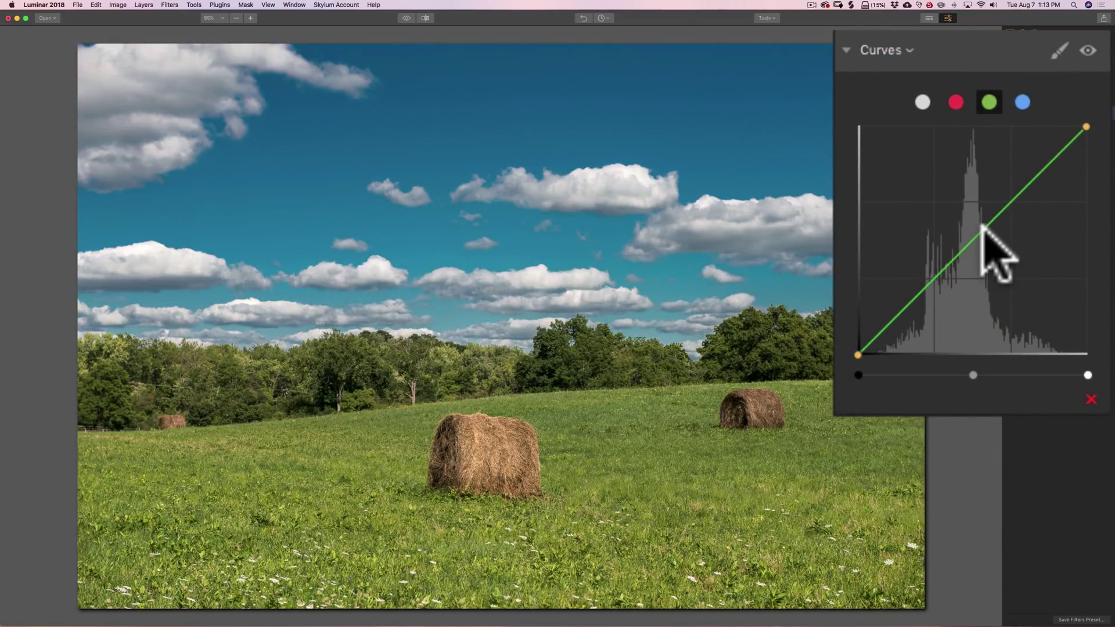
- Try raising the green curve's midtones above the diagonal, and reset the curve
left_click_drag(983, 228, 960, 216)
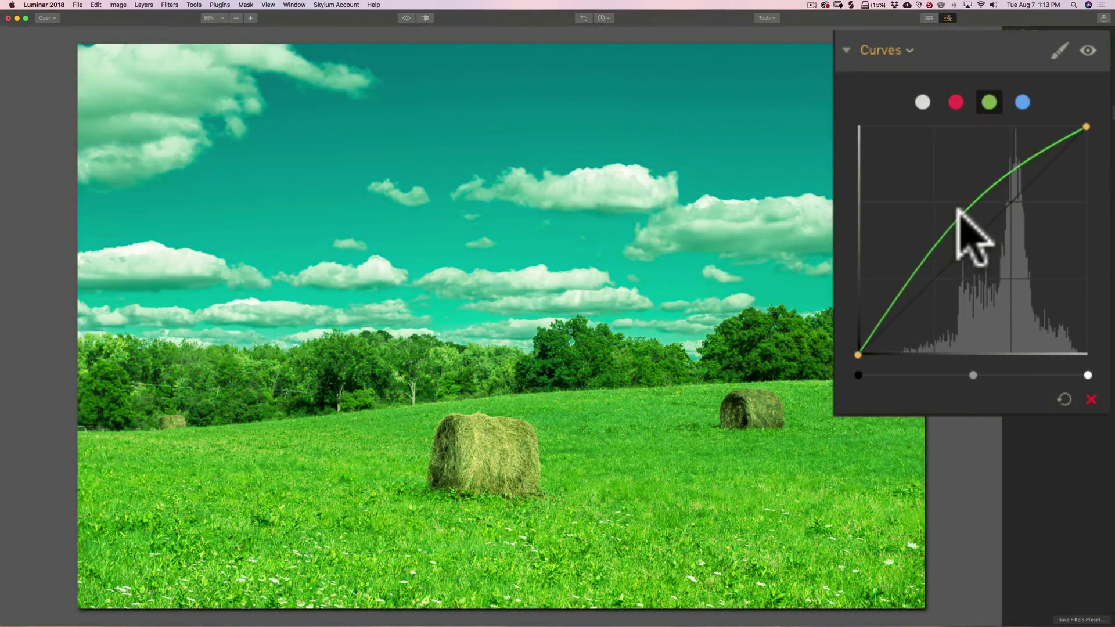
left_click(1065, 398)
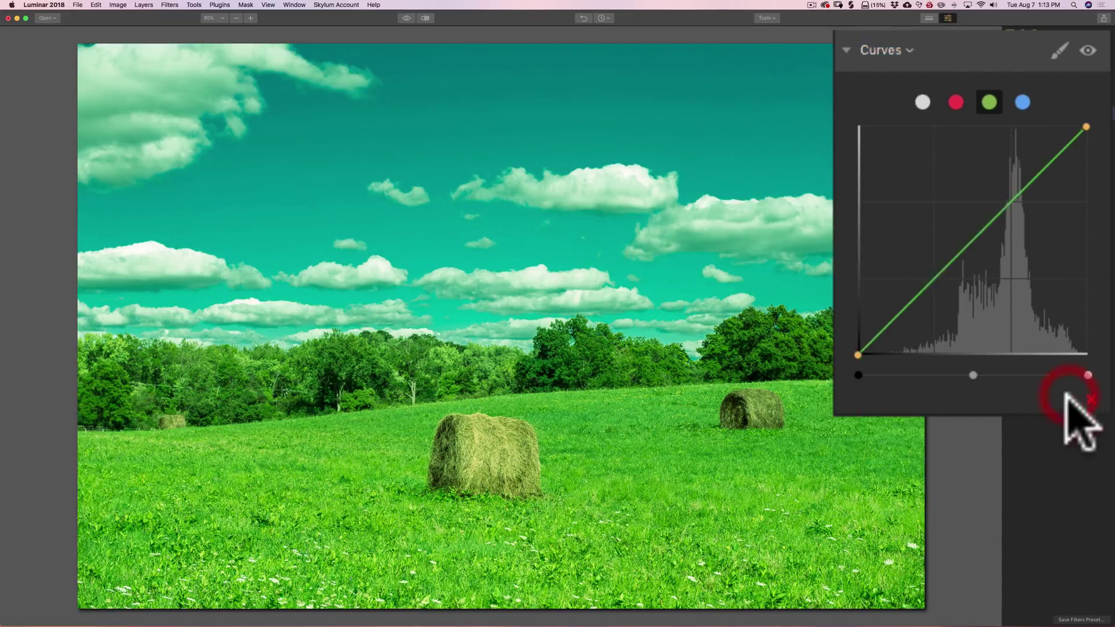
- Try moving the highlight and shadow endpoints of the blue curve, and reset it to a straight line
left_click(1023, 102)
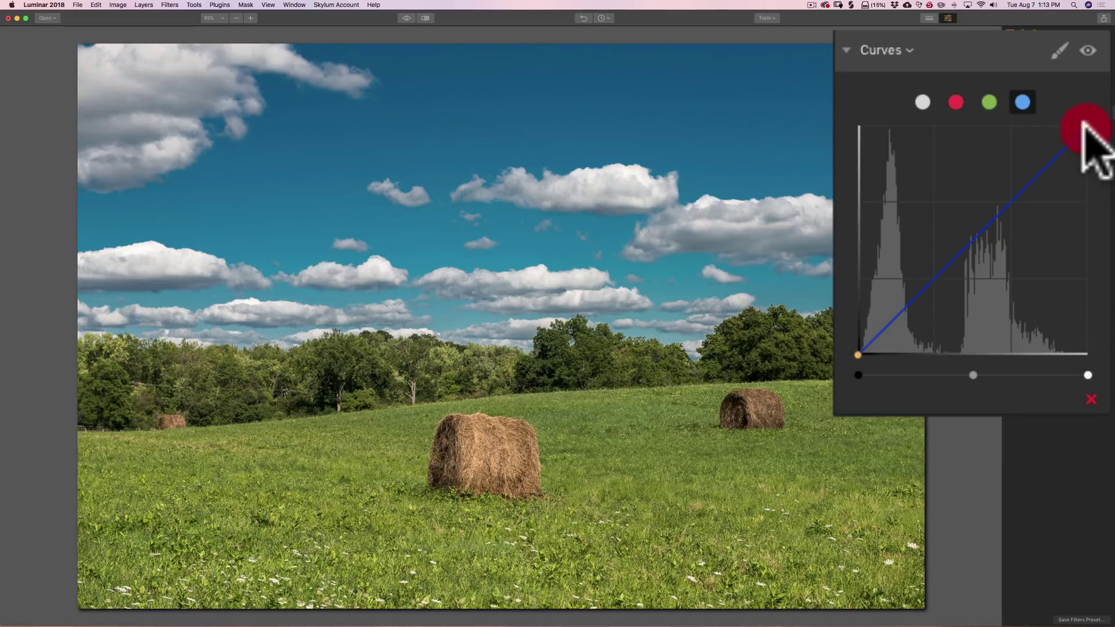
mouse_move(1082, 123)
left_mouse_down()
mouse_move(982, 124)
mouse_move(1084, 129)
mouse_move(1075, 248)
mouse_move(1070, 139)
mouse_move(1095, 129)
left_mouse_up()
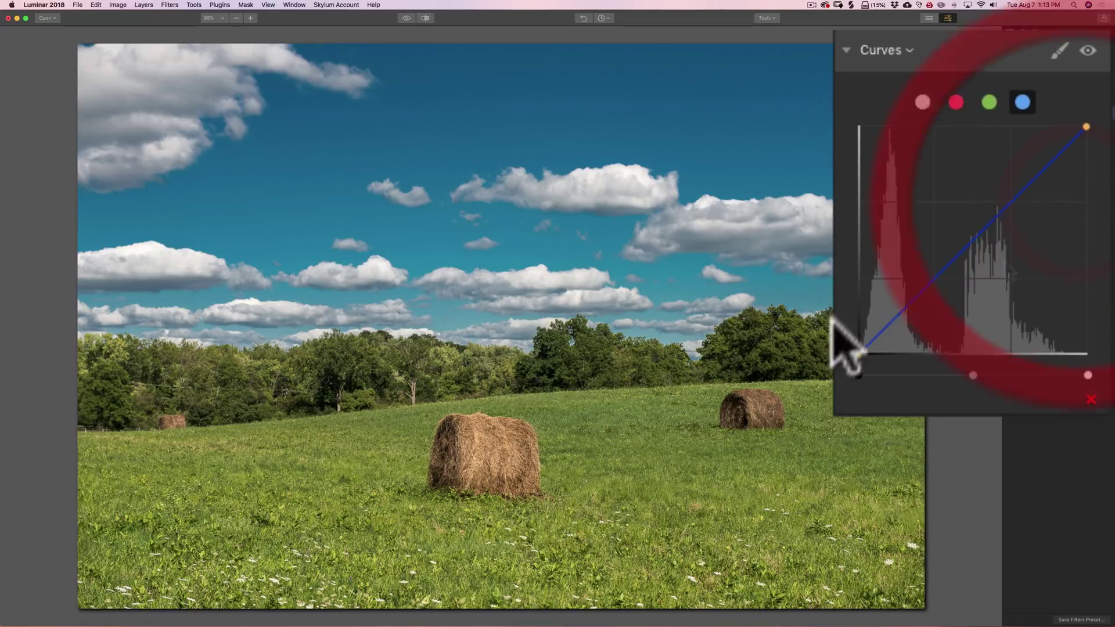
mouse_move(859, 347)
left_mouse_down()
mouse_move(924, 347)
mouse_move(859, 349)
mouse_move(852, 291)
mouse_move(862, 256)
mouse_move(864, 337)
mouse_move(850, 357)
left_mouse_up()
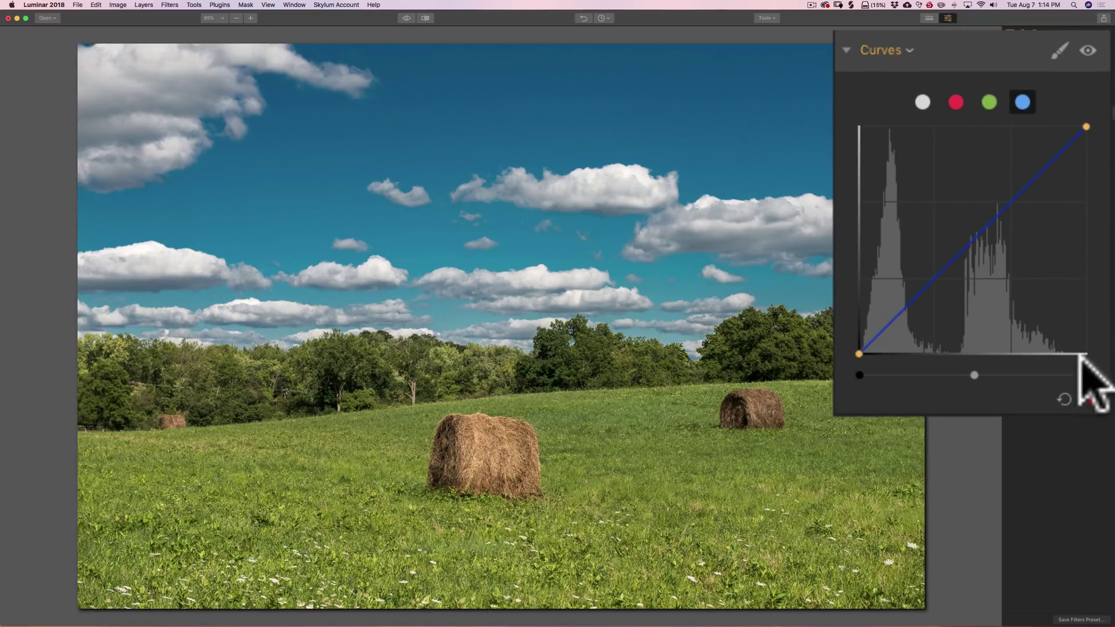
left_click(1062, 400)
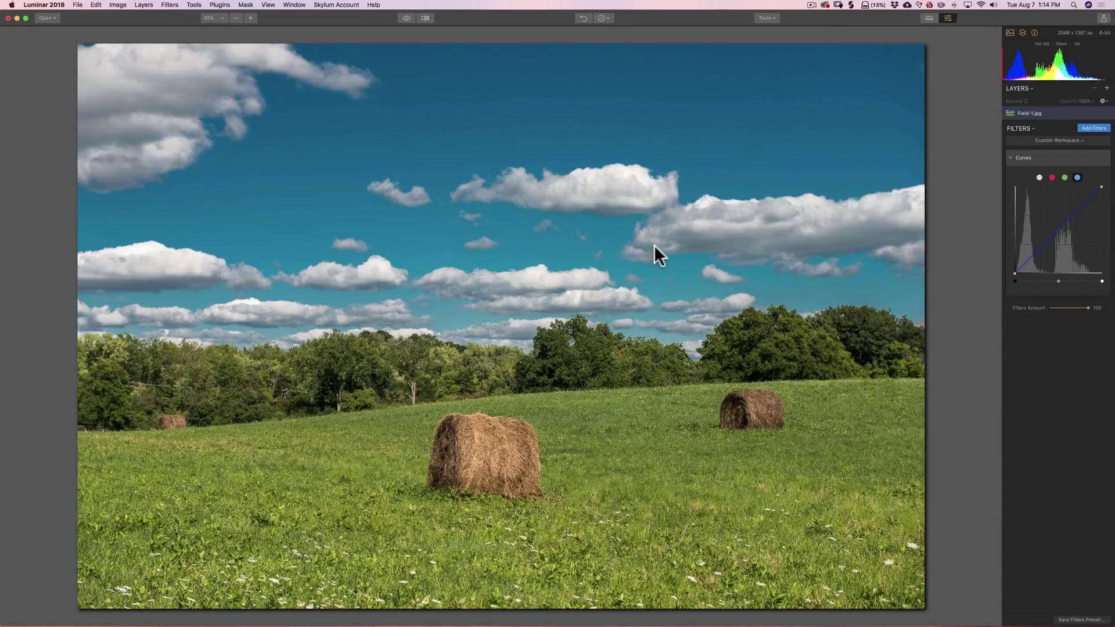
- Replace the current Curves filter with a B&W Conversion filter followed by a new Curves filter
left_click(1039, 178)
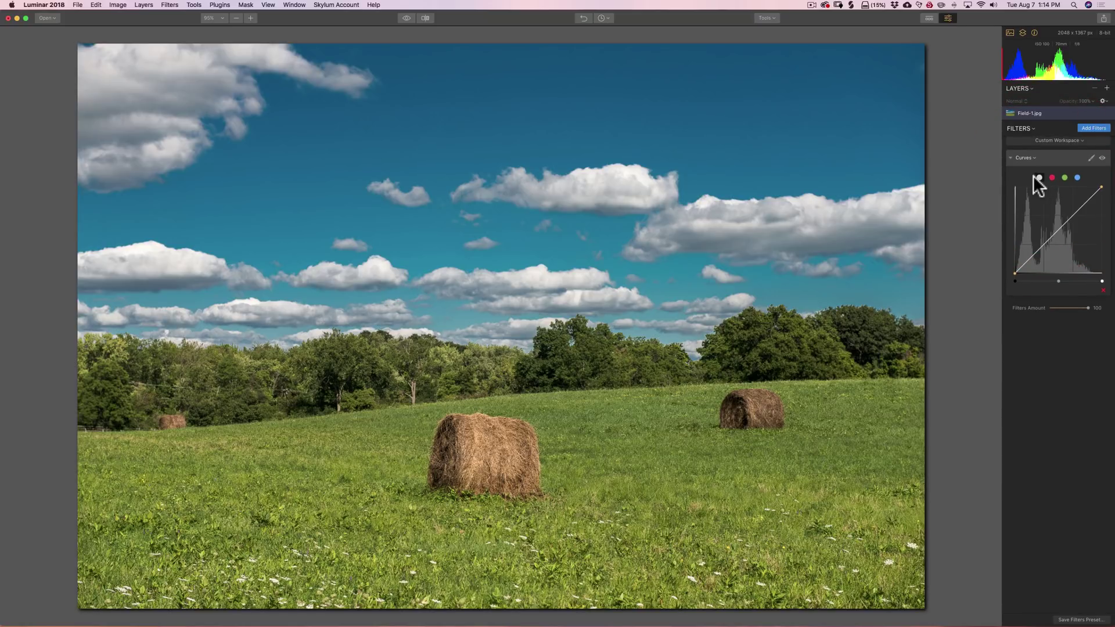
left_click(1105, 297)
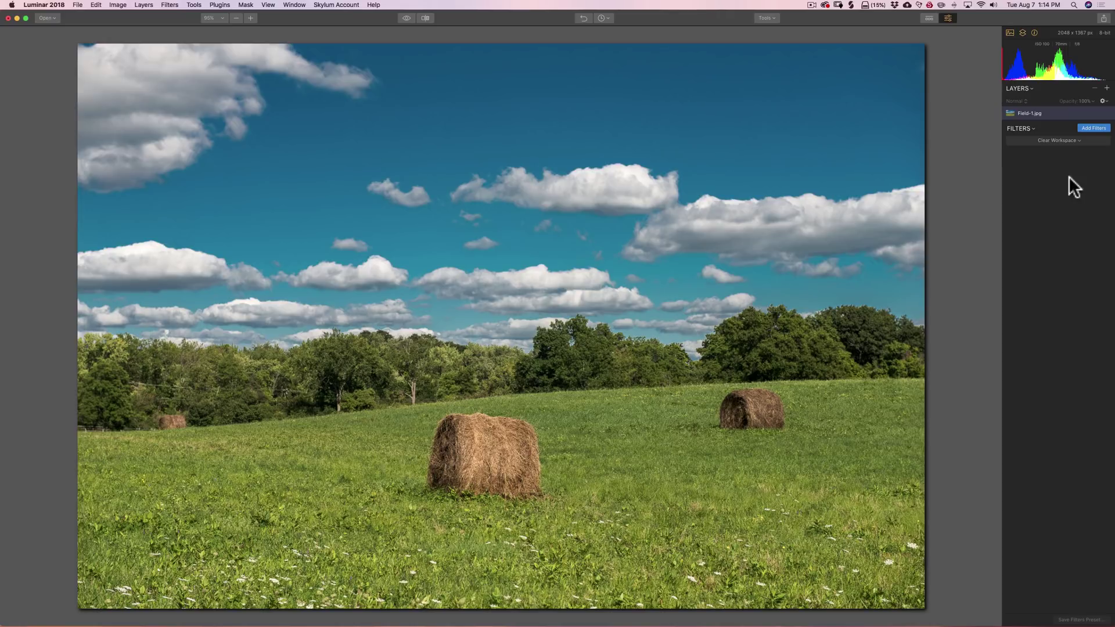
left_click(1093, 127)
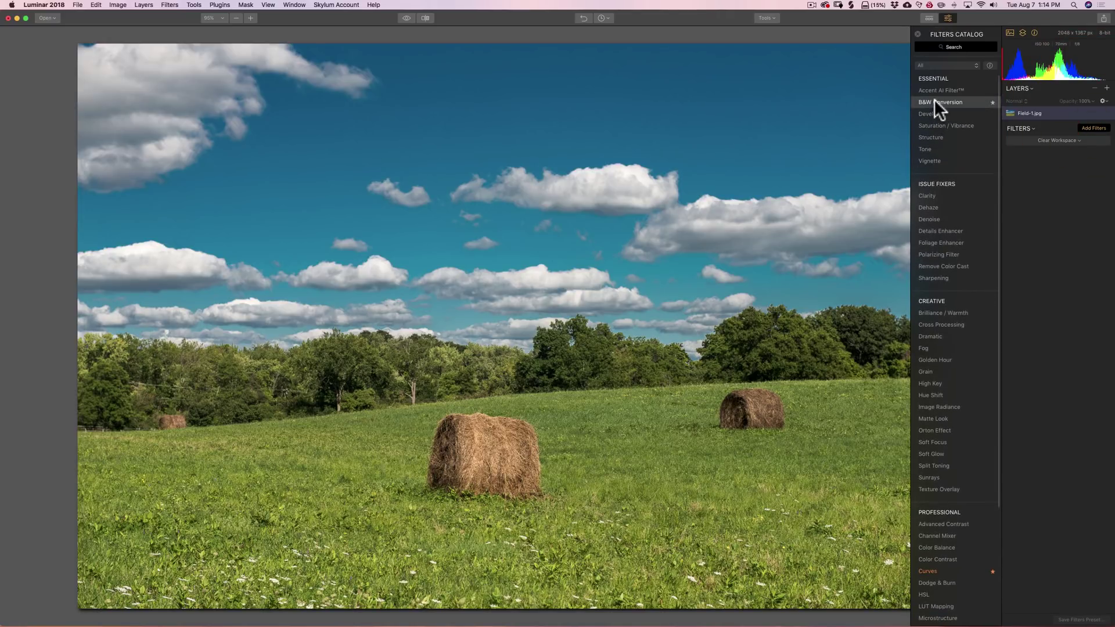
left_click(934, 102)
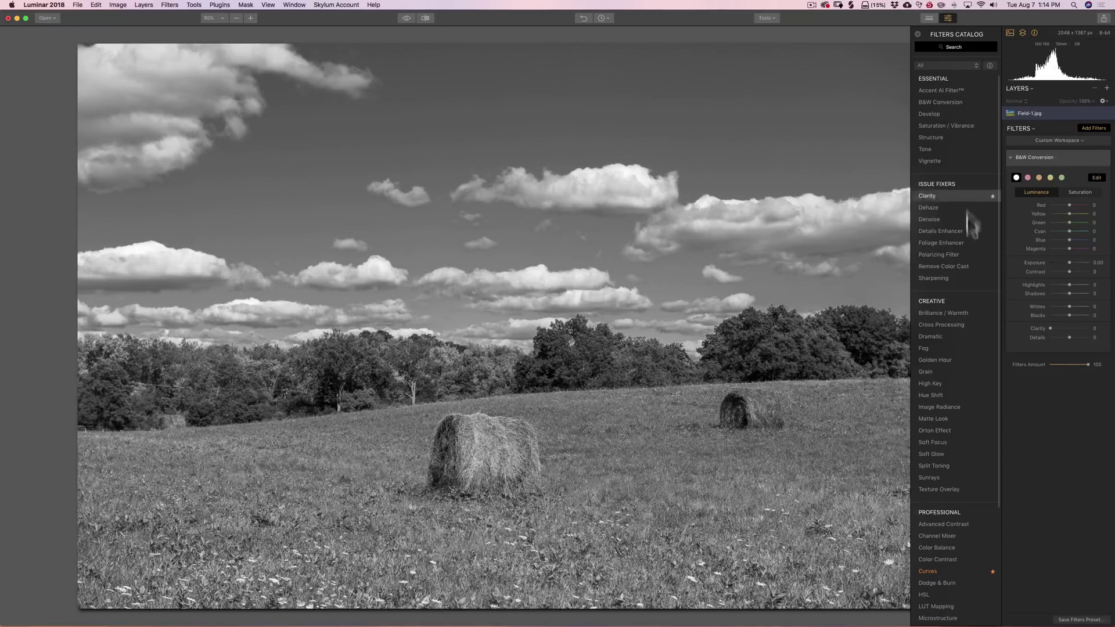
left_click(930, 573)
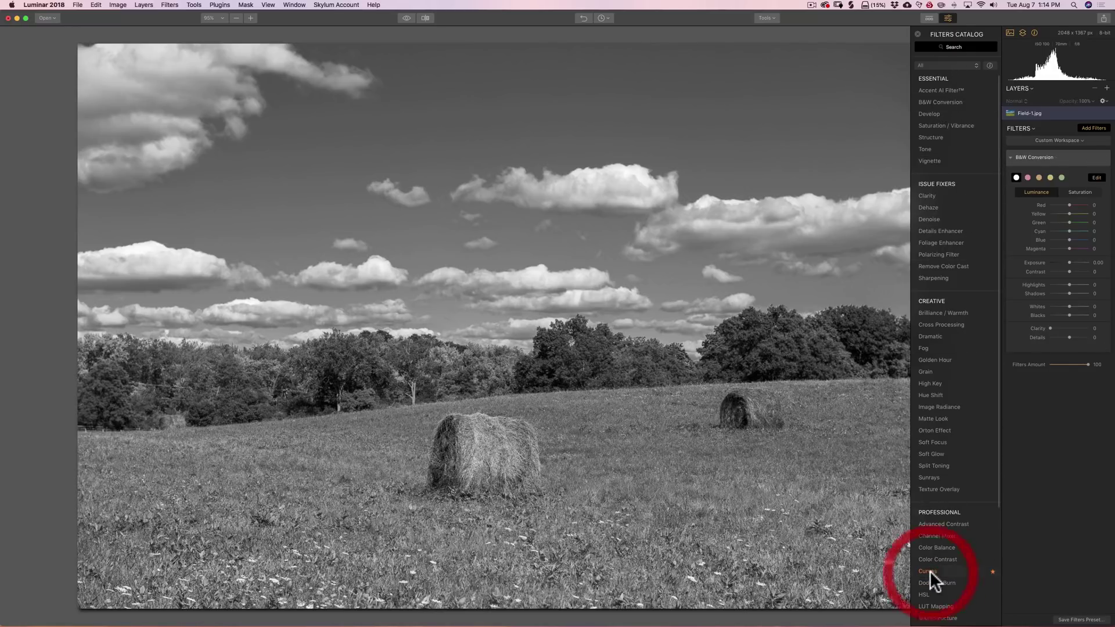
left_click(918, 34)
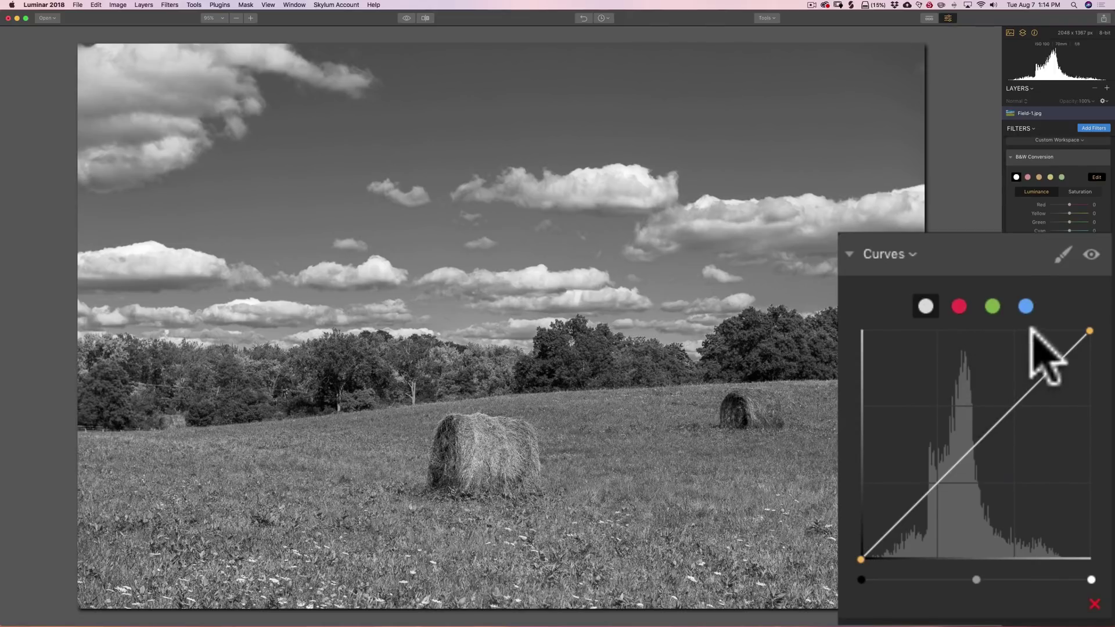
- Raise the blue curve's shadow endpoint and lower its highlight endpoint to tint the shadows blue and the highlights yellow
left_click(1026, 307)
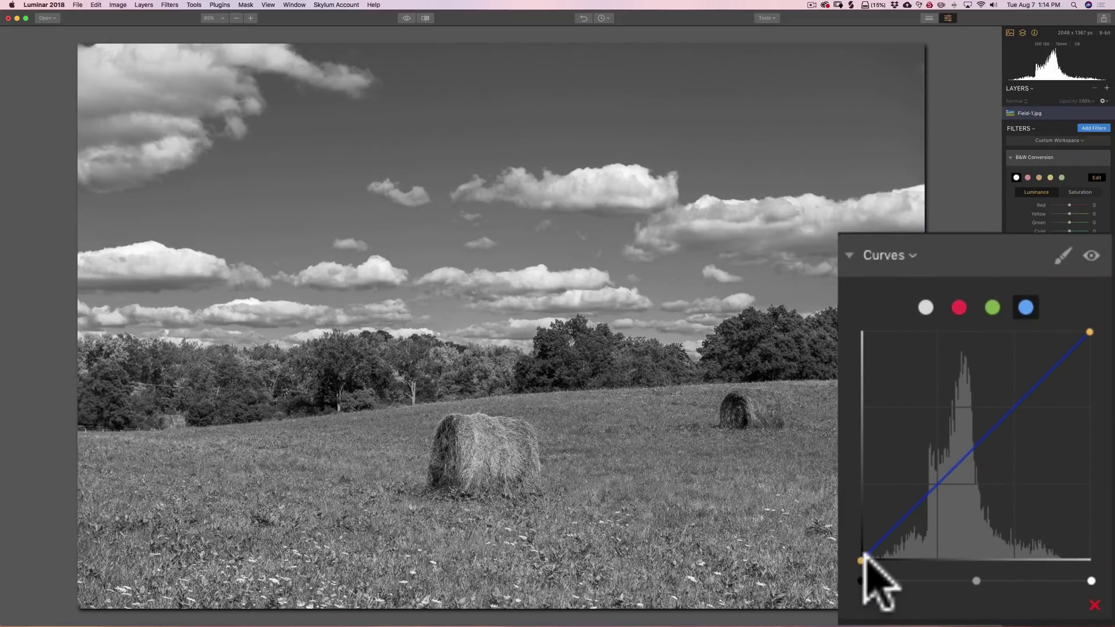
left_click_drag(861, 555, 856, 523)
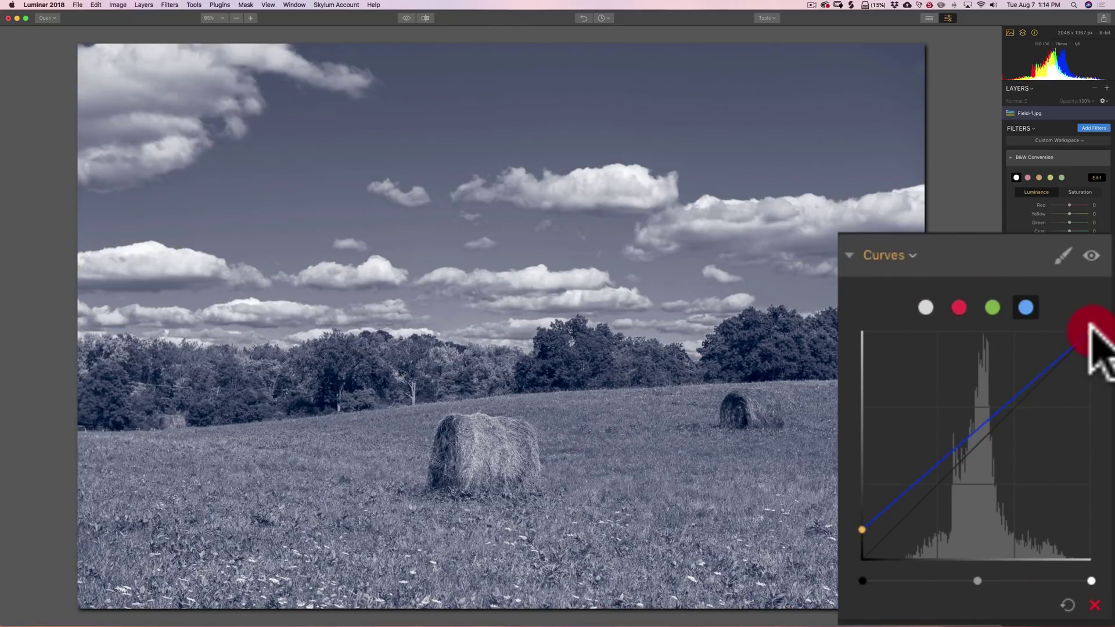
left_click_drag(1088, 323, 1082, 373)
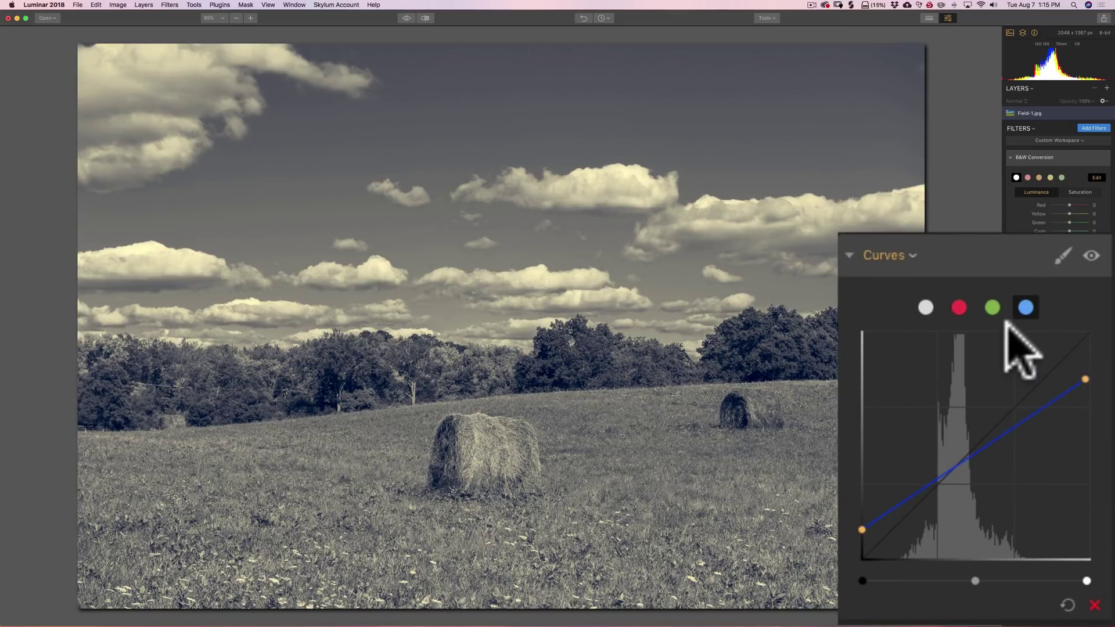
- Shift the green curve's highlight and shadow endpoints inward to tint the black-and-white photo, and reset all the curves
left_click(993, 307)
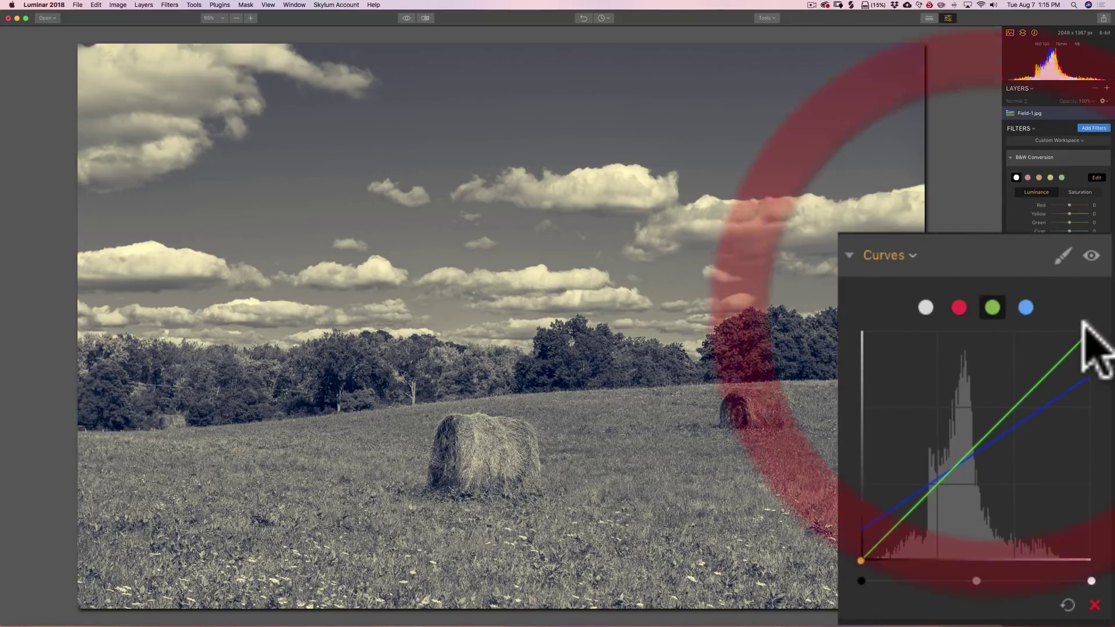
left_click_drag(1090, 331, 1065, 334)
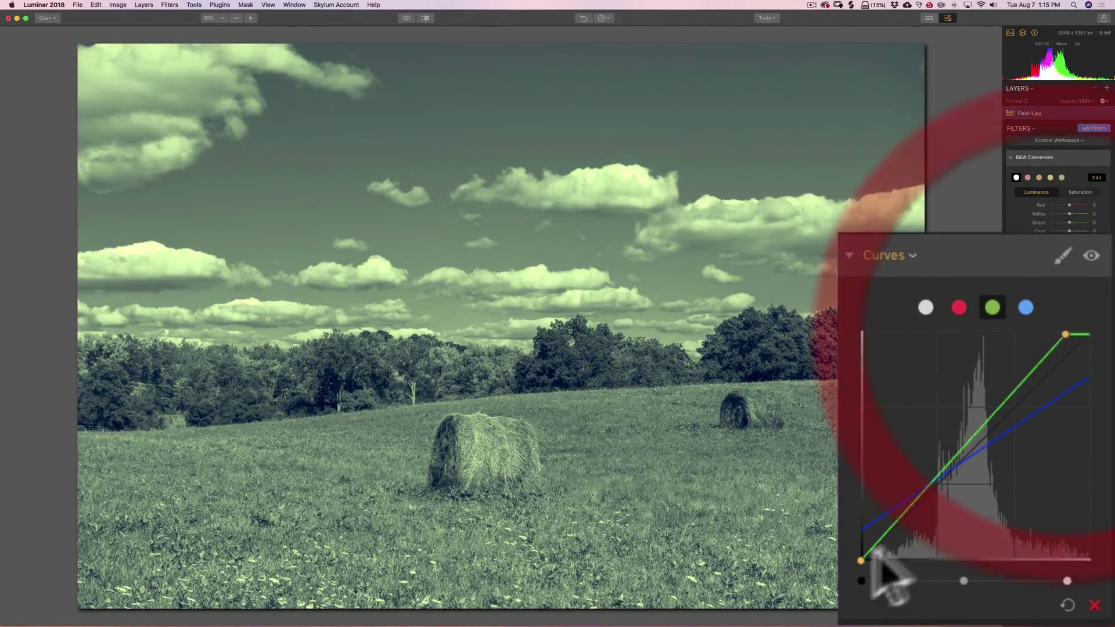
left_click_drag(864, 560, 887, 559)
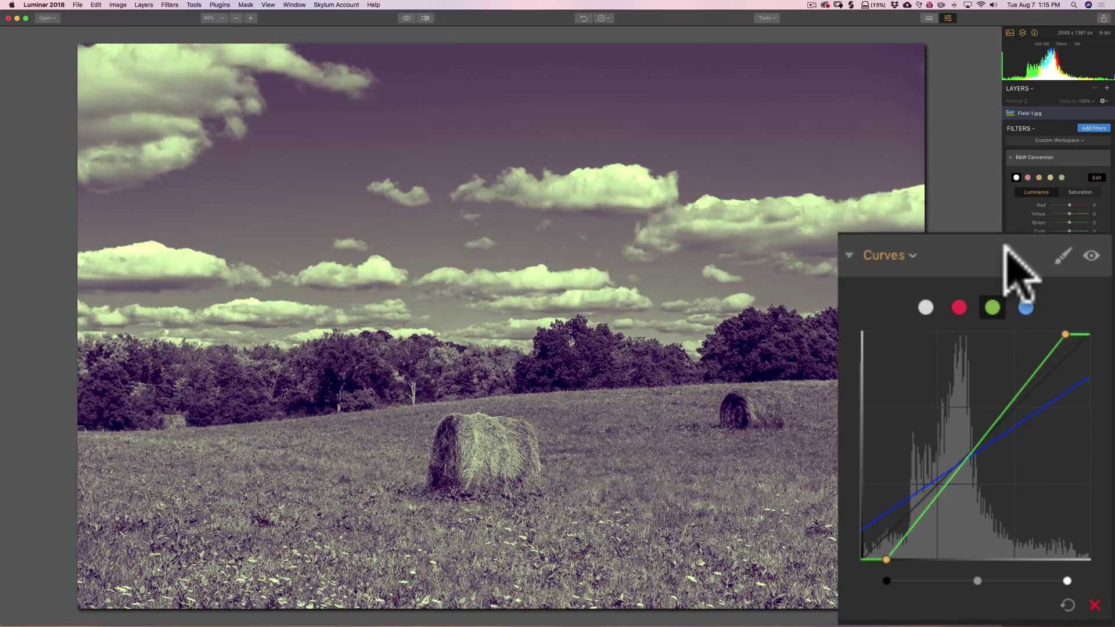
left_click(1067, 605)
left_click(926, 307)
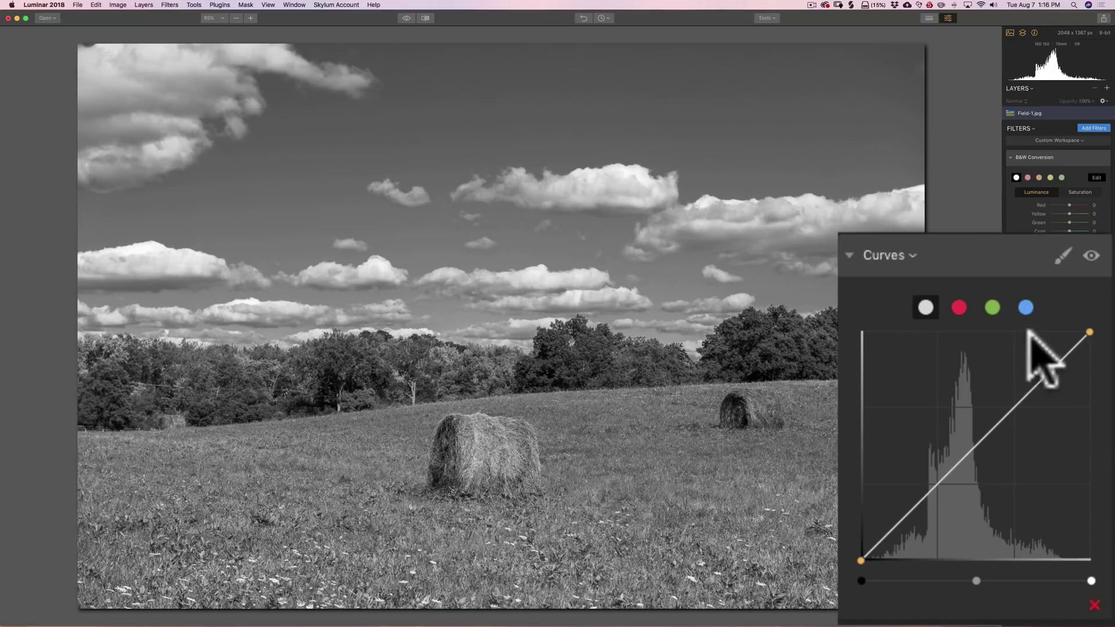
- Add a midtone point to the red curve and pull it below the diagonal to tint the black-and-white photo teal
left_click(959, 307)
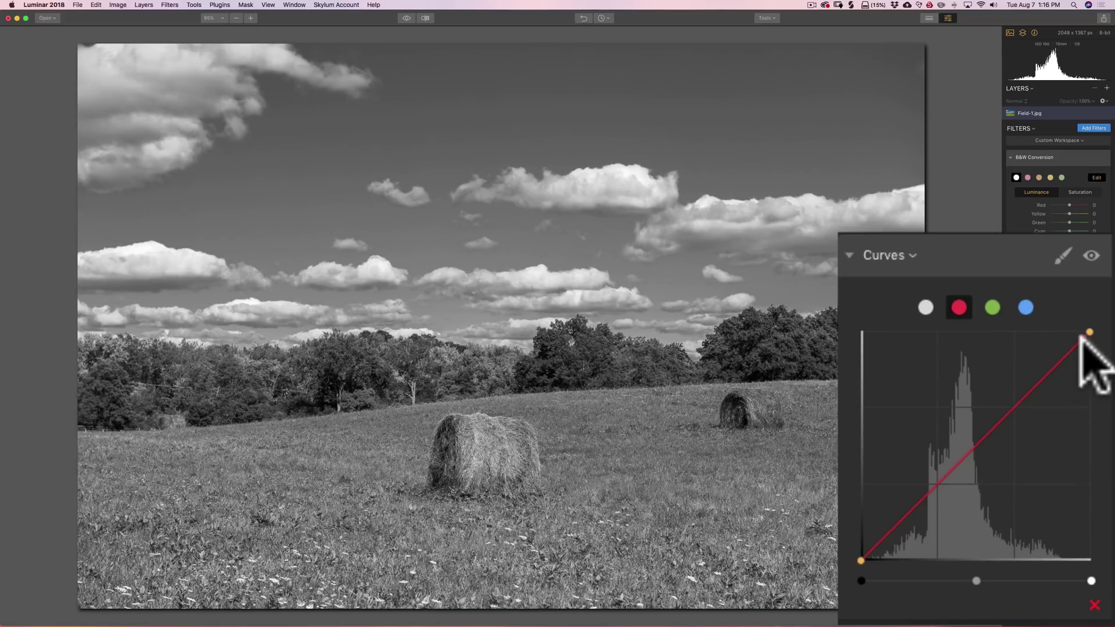
left_click_drag(980, 434, 992, 453)
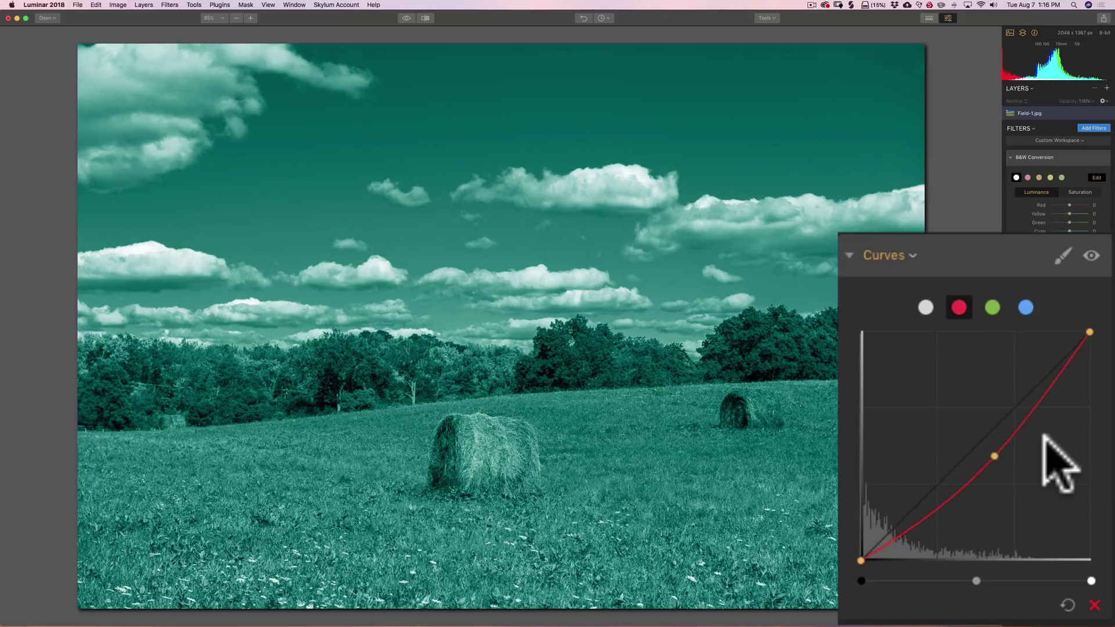